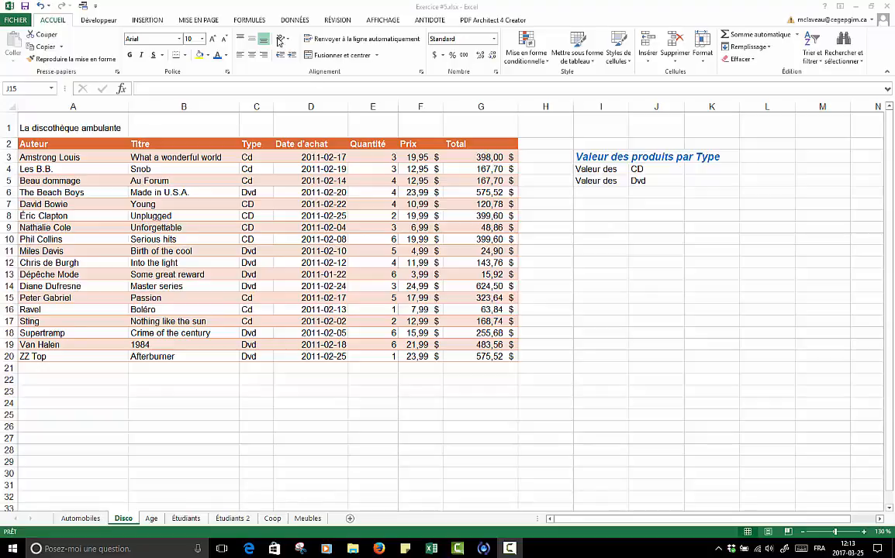
- Locate the SOMME.SI function among the Maths et trigonométrie functions, closing the list without inserting anything
{"action": "left_click", "coordinate": [247, 20]}
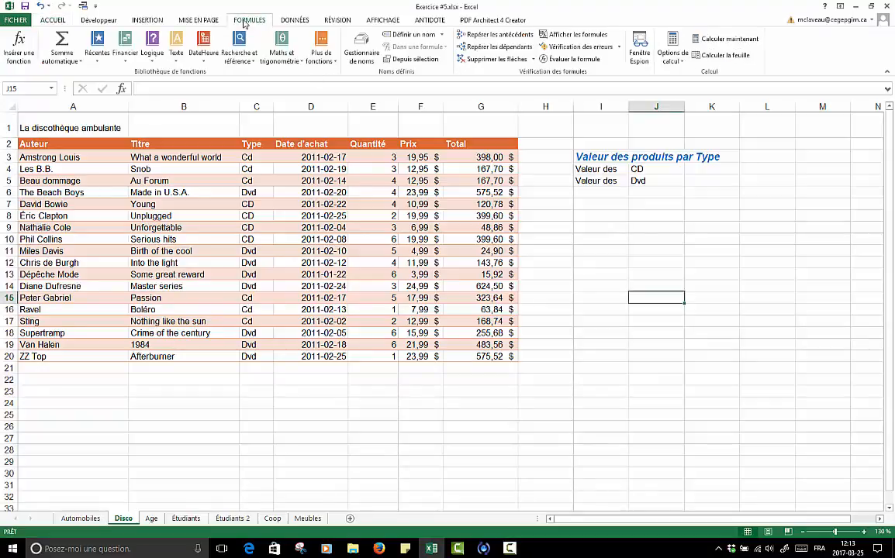
{"action": "left_click", "coordinate": [301, 60]}
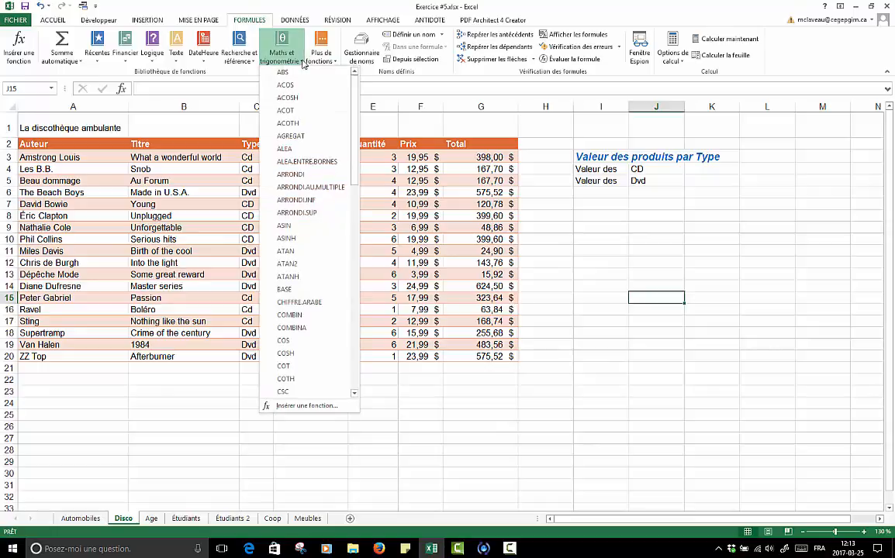
{"action": "left_click_drag", "start_coordinate": [355, 127], "coordinate": [370, 310]}
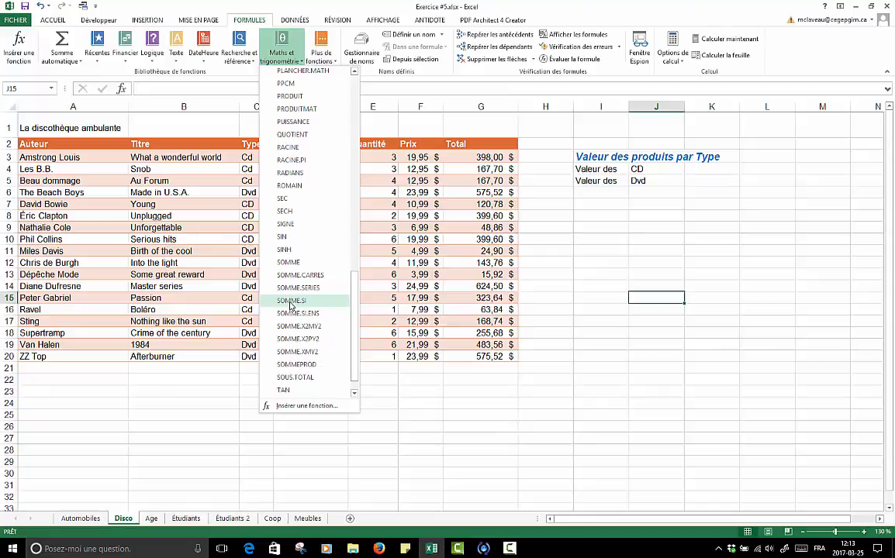
{"action": "left_click", "coordinate": [645, 296]}
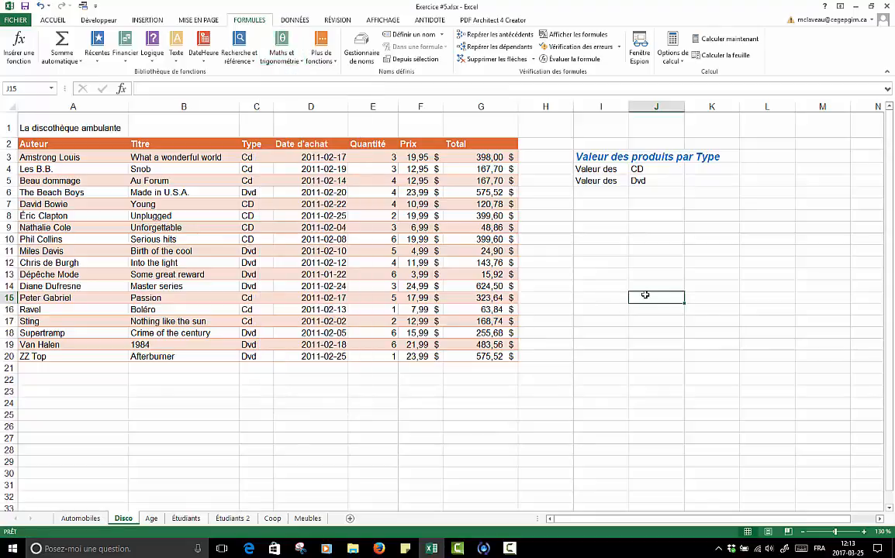
{"action": "left_click", "coordinate": [603, 215]}
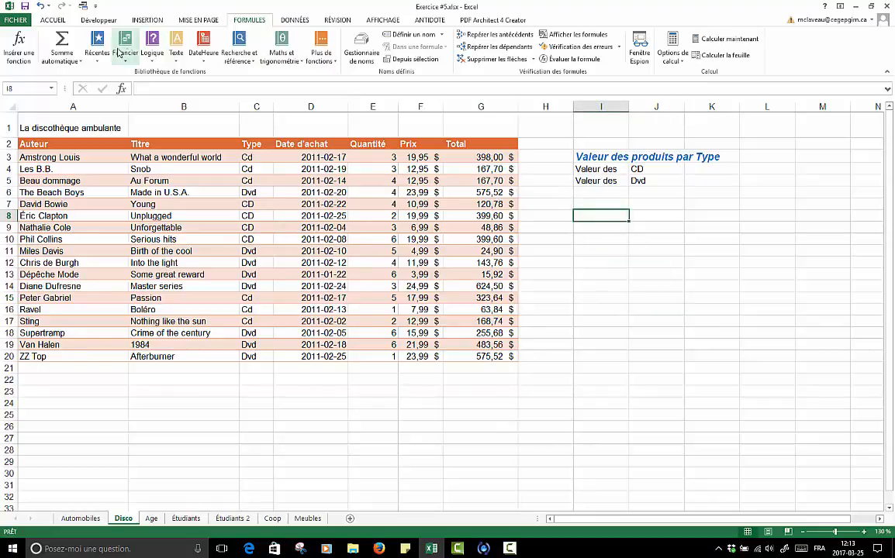
{"action": "left_click", "coordinate": [296, 61]}
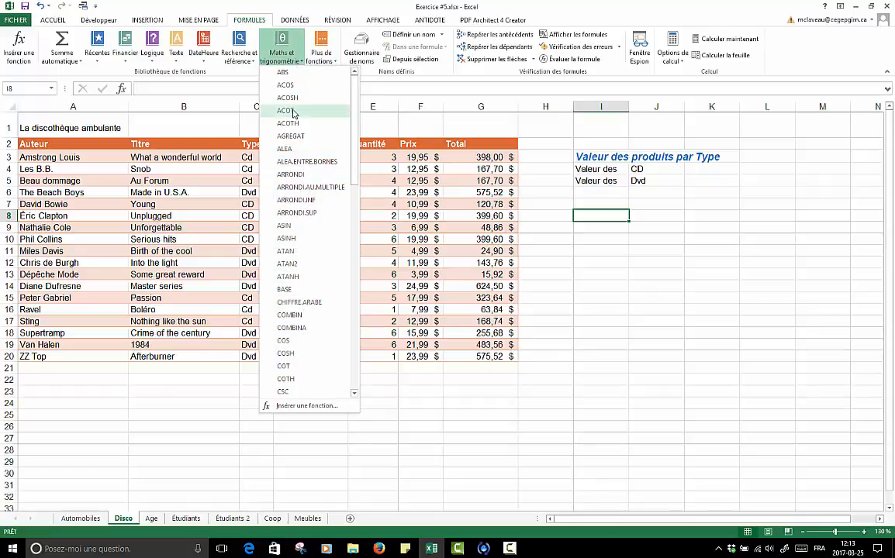
{"action": "left_click", "coordinate": [593, 218]}
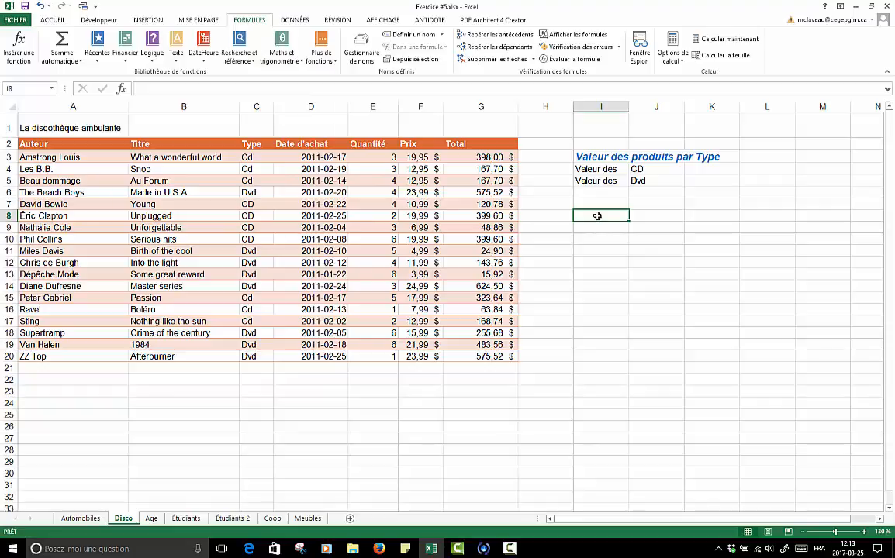
- Search for somme.si among the functions available to insert in cell I8, then cancel the insertion
{"action": "left_click", "coordinate": [122, 91]}
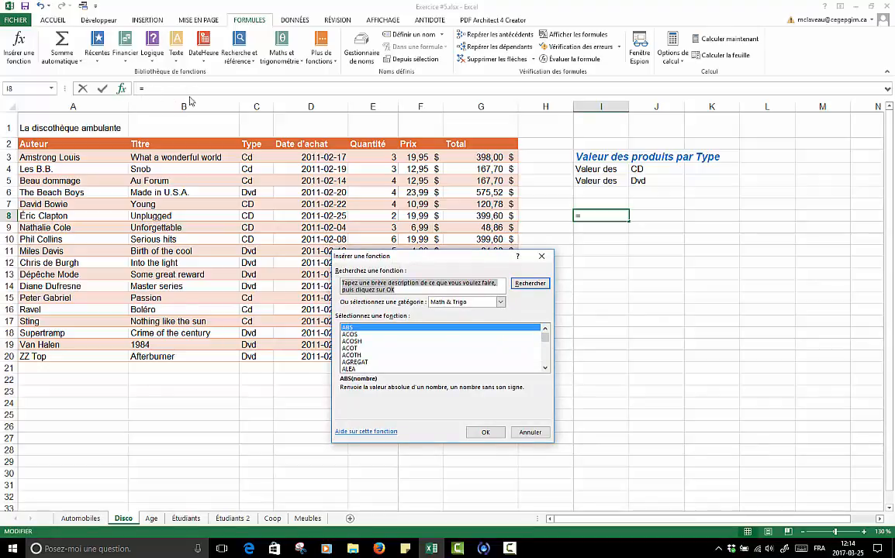
{"action": "left_click_drag", "start_coordinate": [459, 254], "coordinate": [620, 256]}
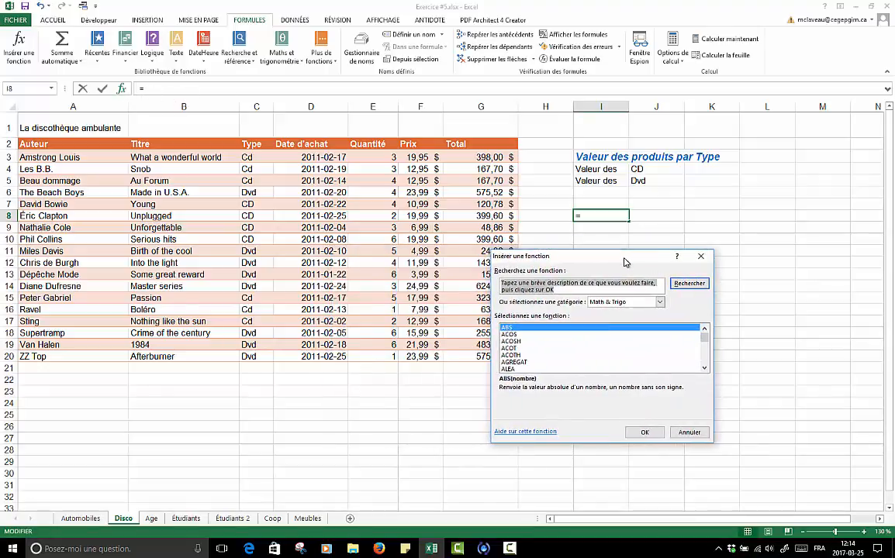
{"action": "type", "text": "somme.si"}
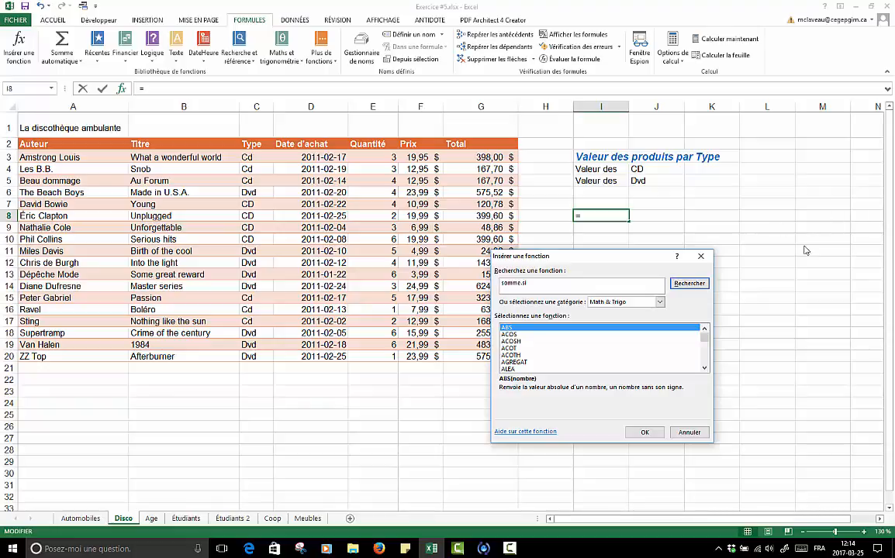
{"action": "left_click", "coordinate": [687, 283]}
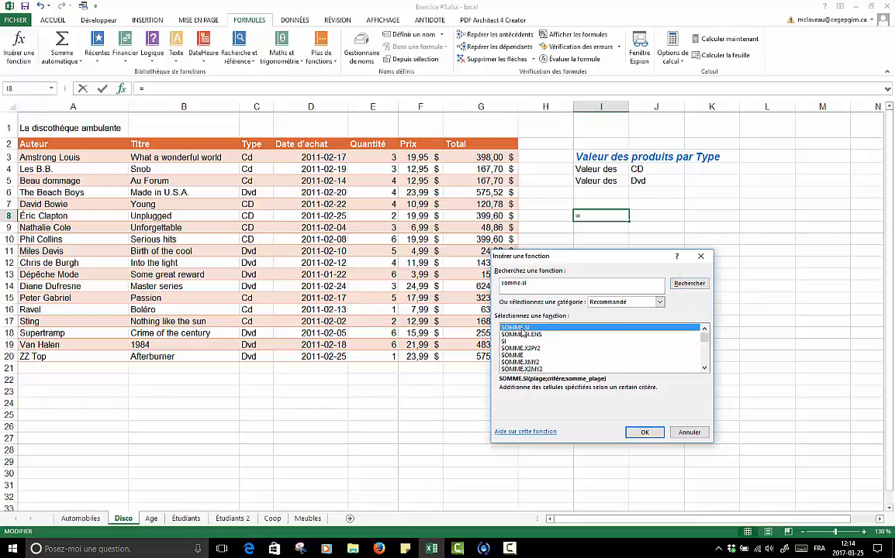
{"action": "left_click", "coordinate": [689, 432]}
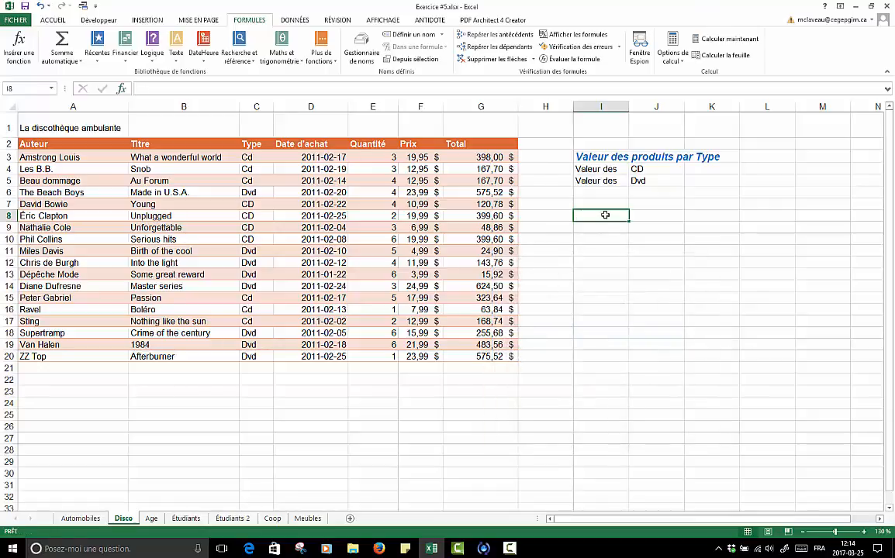
- Start a SOMME.SI formula in cell I8, examine its Plage, Critère and Somme_plage arguments, and cancel it
{"action": "type", "text": "=somm"}
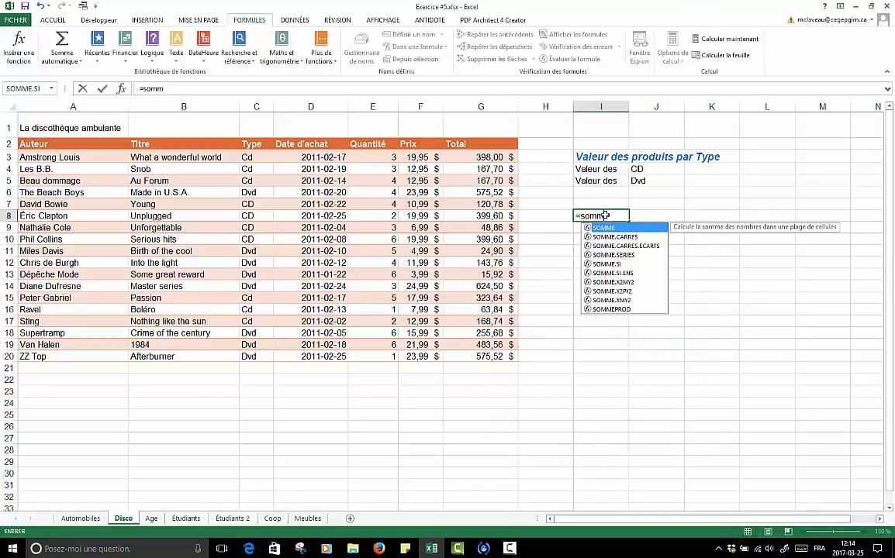
{"action": "double_click", "coordinate": [613, 267]}
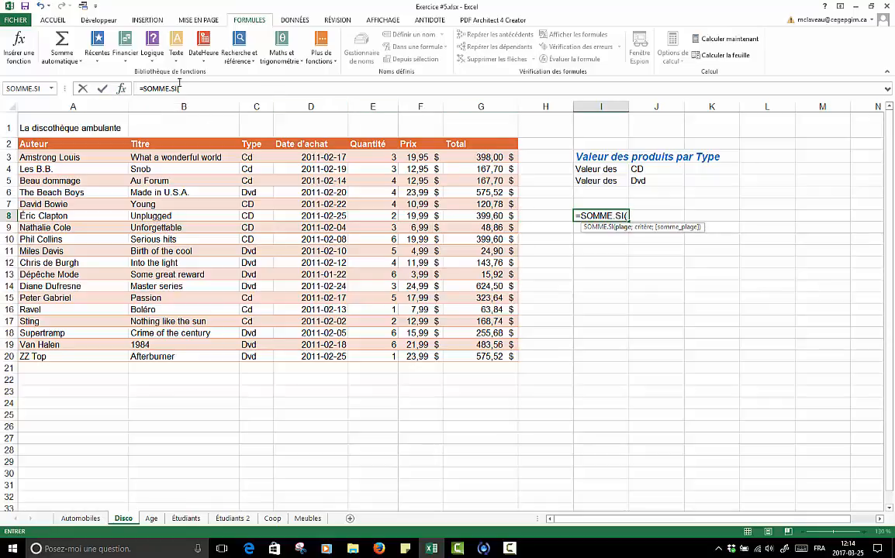
{"action": "left_click", "coordinate": [121, 90]}
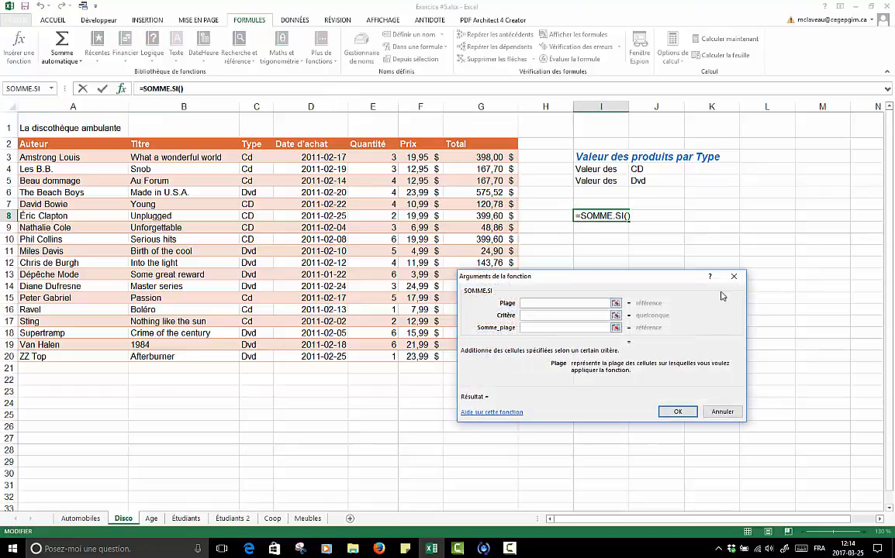
{"action": "left_click_drag", "start_coordinate": [668, 286], "coordinate": [753, 257]}
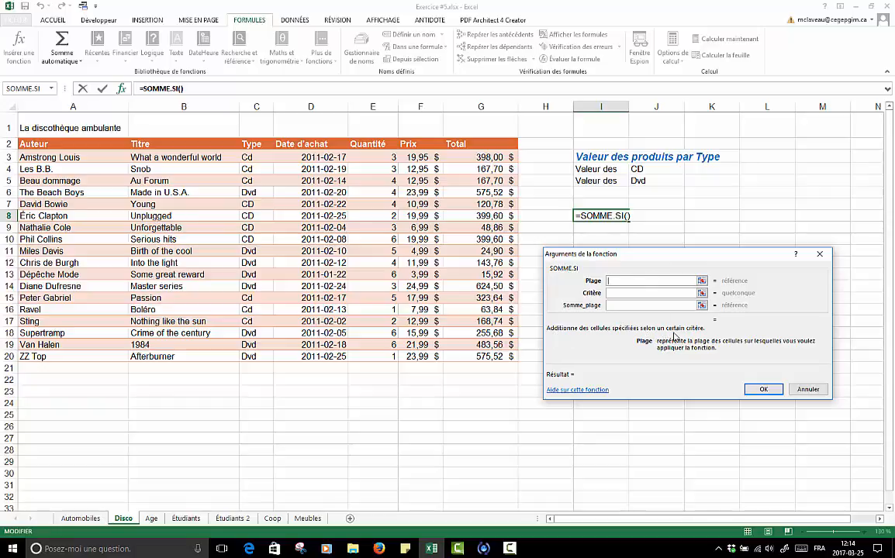
{"action": "left_click", "coordinate": [624, 293]}
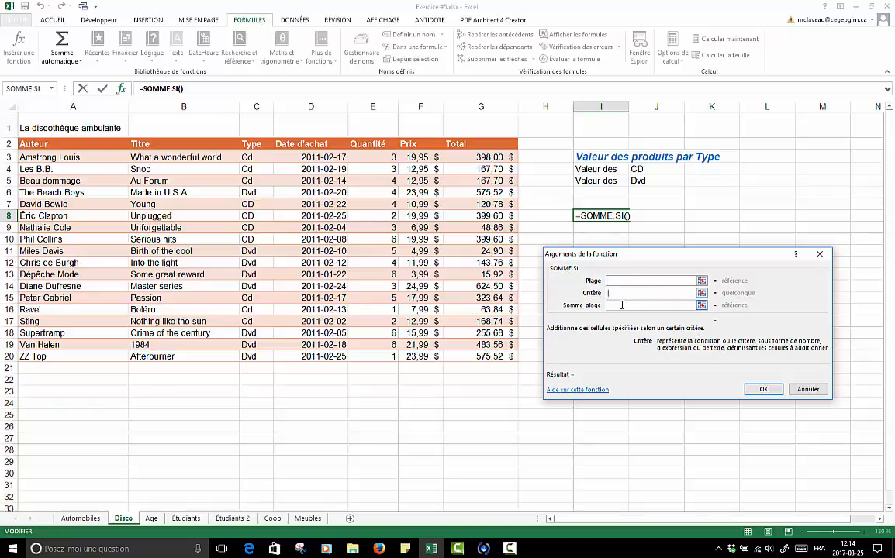
{"action": "left_click", "coordinate": [615, 283]}
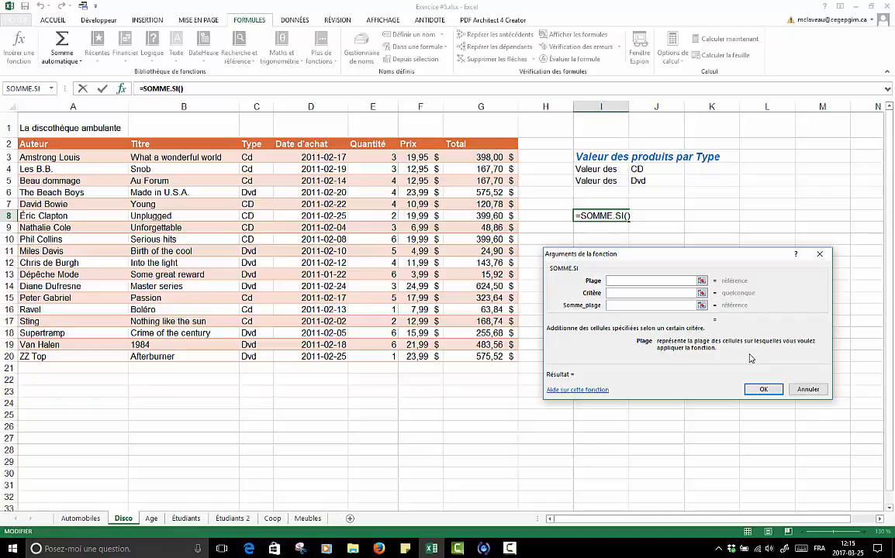
{"action": "left_click", "coordinate": [622, 292]}
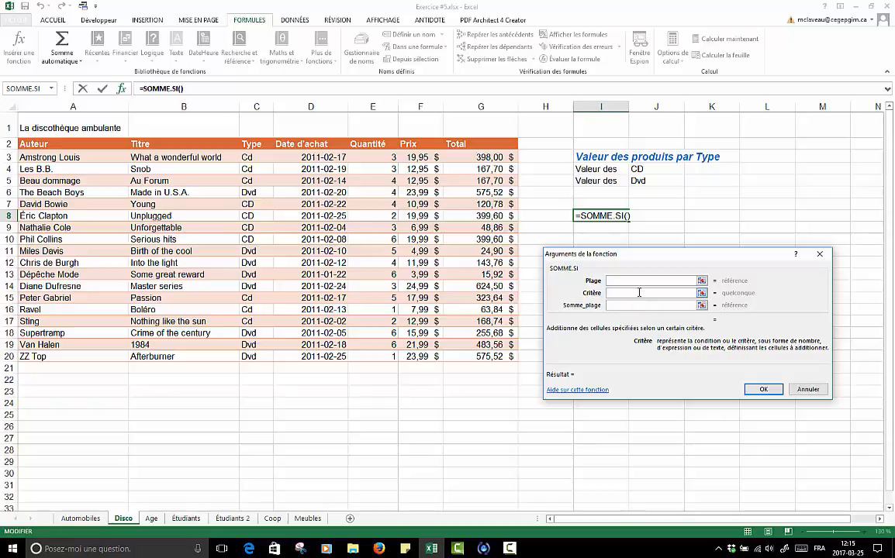
{"action": "left_click", "coordinate": [636, 304]}
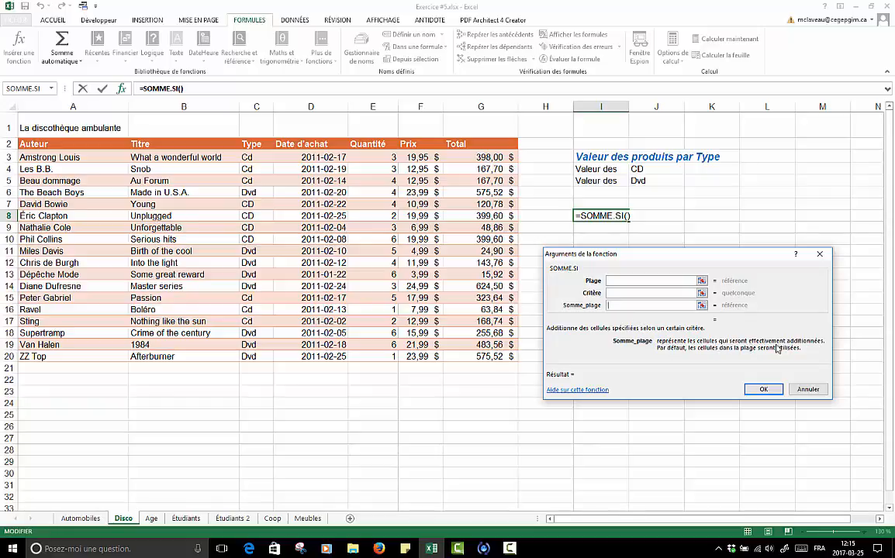
{"action": "left_click", "coordinate": [817, 394]}
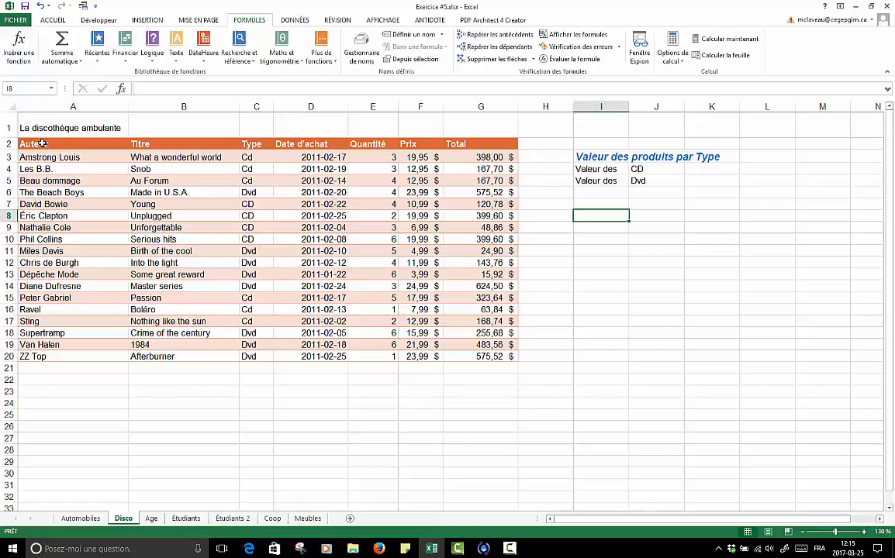
- Examine the music inventory table in A2:G20, going through its columns from Auteur to Total
{"action": "left_click_drag", "start_coordinate": [43, 143], "coordinate": [474, 357]}
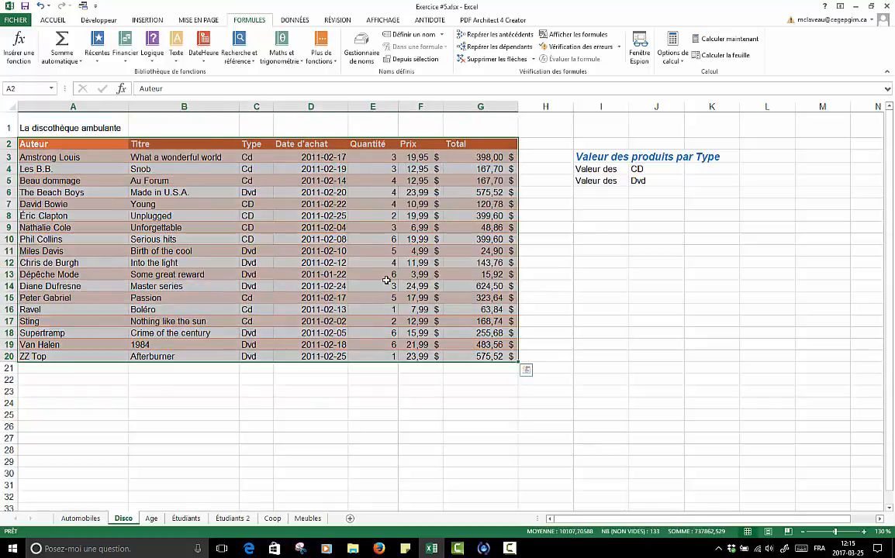
{"action": "left_click", "coordinate": [514, 203]}
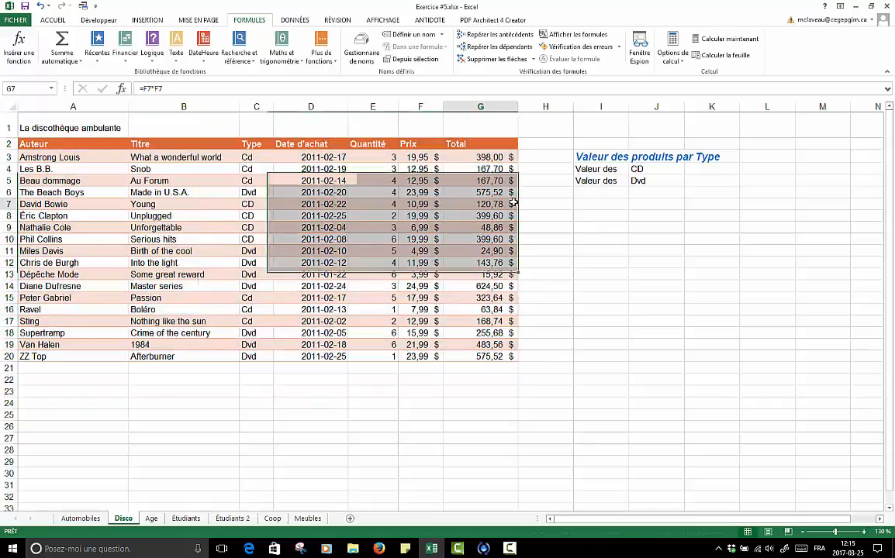
{"action": "left_click", "coordinate": [99, 158]}
{"action": "left_click", "coordinate": [183, 155]}
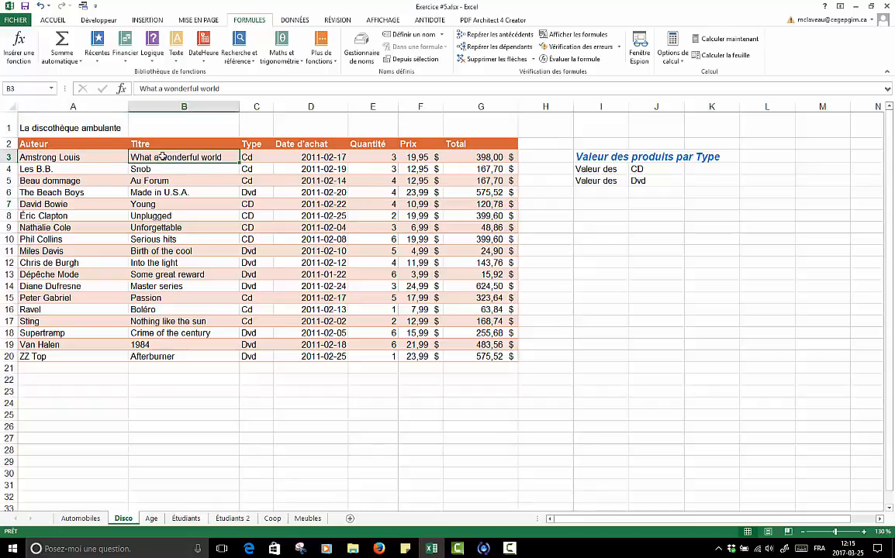
{"action": "left_click", "coordinate": [75, 143]}
{"action": "left_click", "coordinate": [133, 144]}
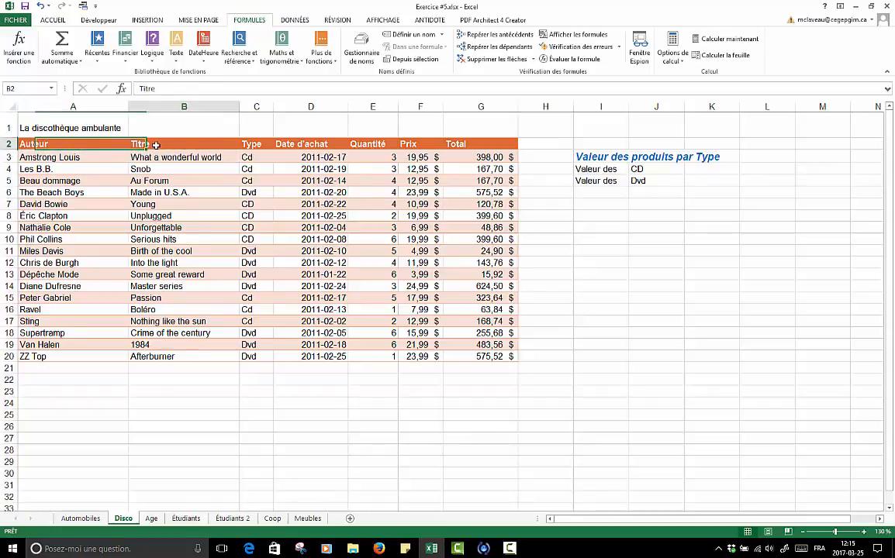
{"action": "left_click", "coordinate": [250, 144]}
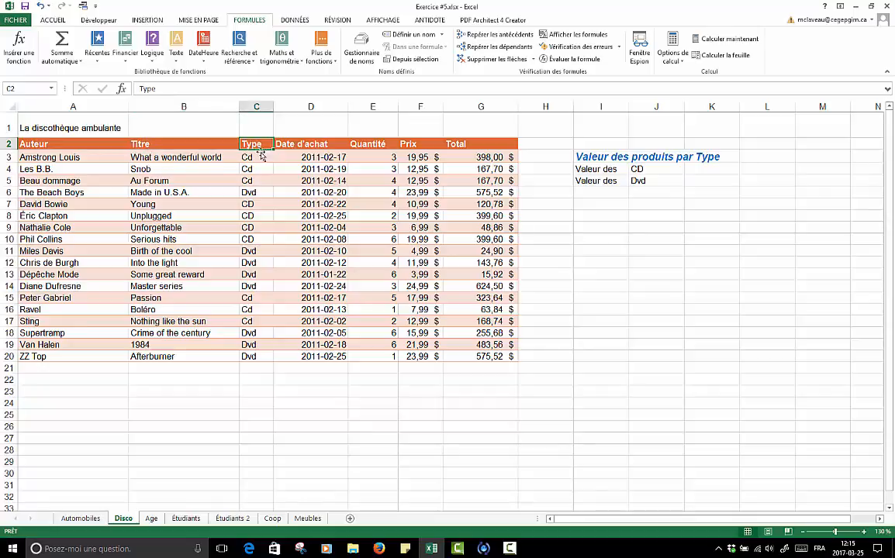
{"action": "left_click", "coordinate": [259, 157]}
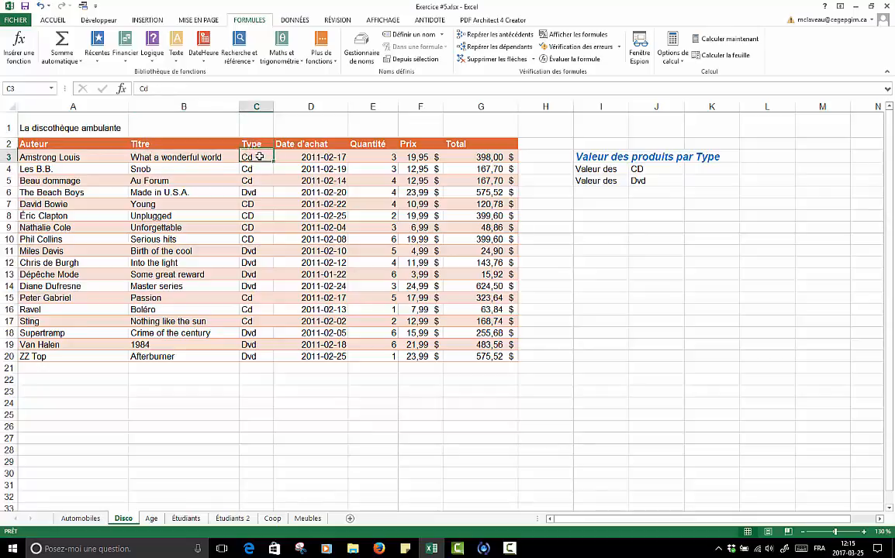
{"action": "left_click", "coordinate": [262, 193]}
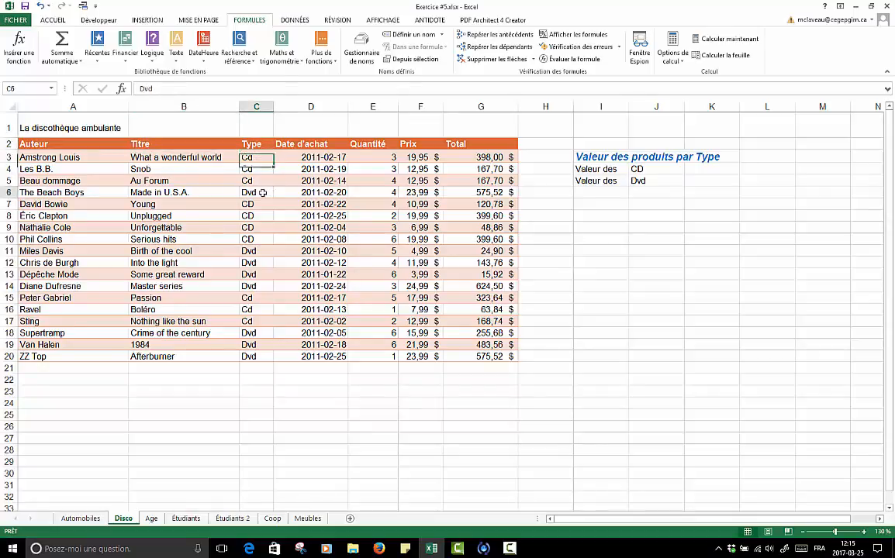
{"action": "left_click", "coordinate": [326, 156]}
{"action": "left_click", "coordinate": [391, 157]}
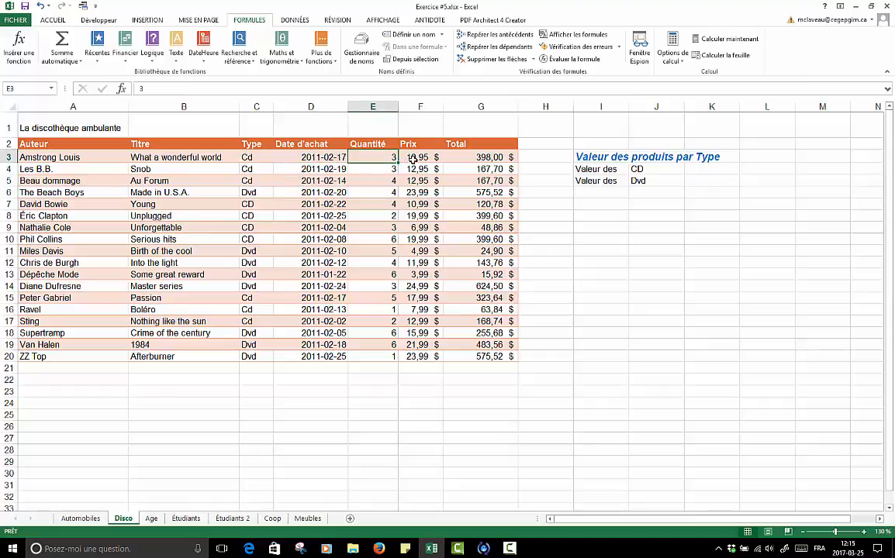
{"action": "left_click", "coordinate": [411, 157]}
{"action": "left_click", "coordinate": [474, 157]}
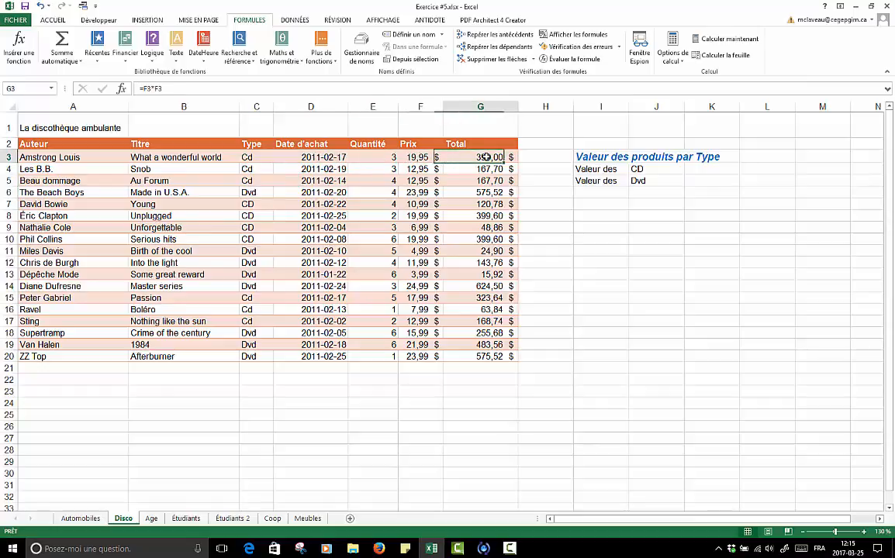
- Examine the CD and Dvd labels under Valeur des produits par Type, the empty cell K4, and the cell below the Total column
{"action": "left_click", "coordinate": [708, 171]}
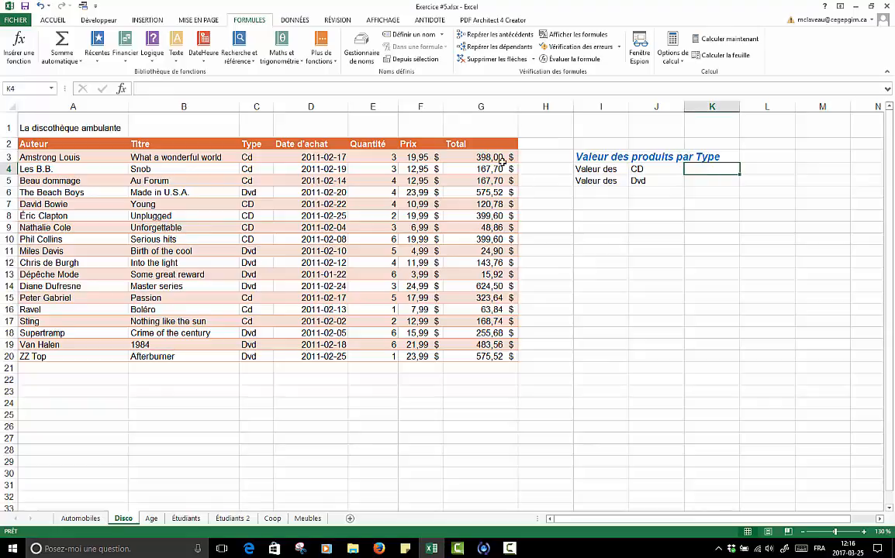
{"action": "left_click", "coordinate": [659, 171]}
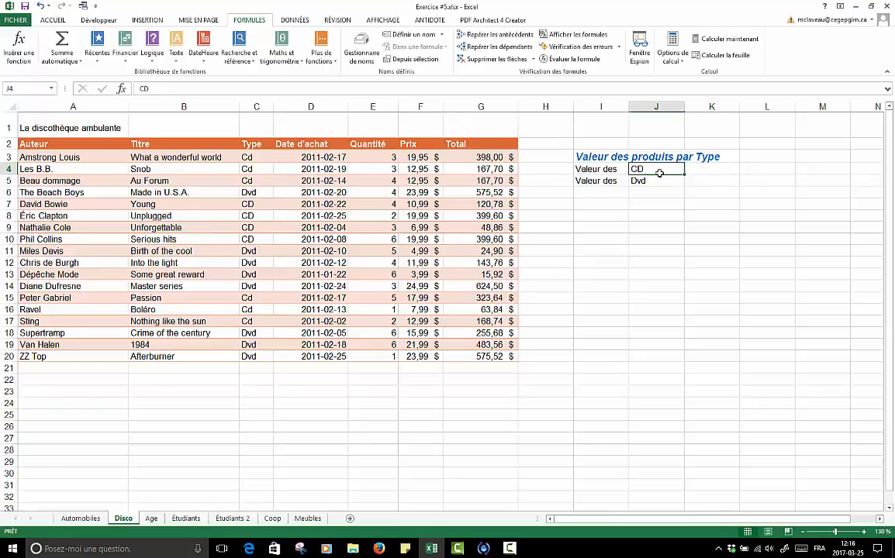
{"action": "left_click", "coordinate": [656, 184]}
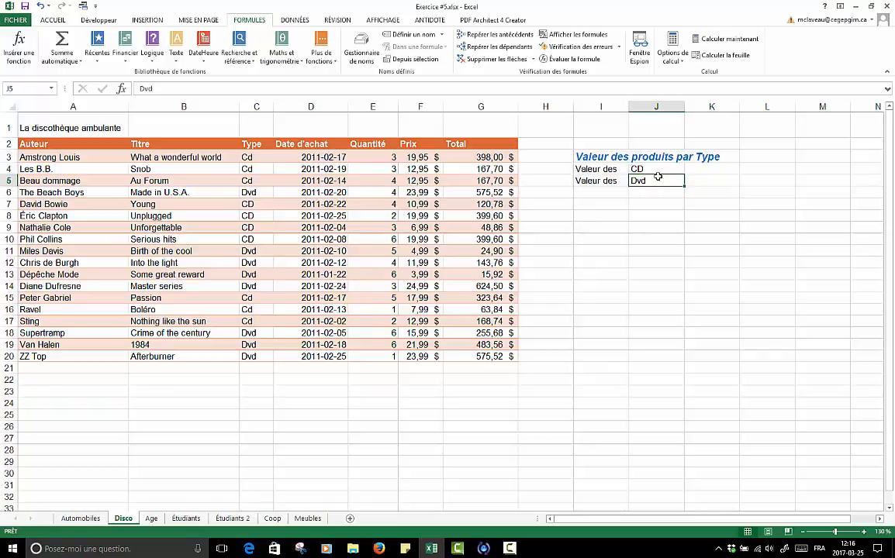
{"action": "left_click", "coordinate": [715, 170]}
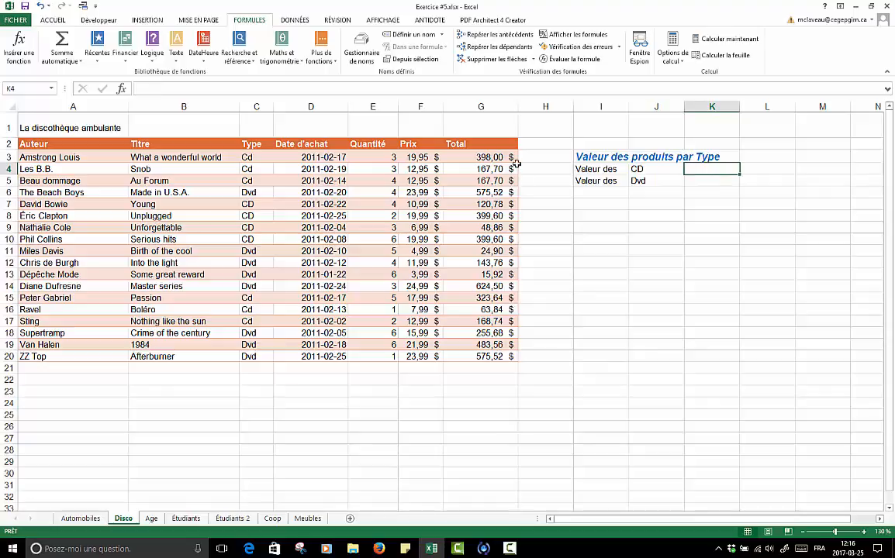
{"action": "left_click", "coordinate": [468, 369]}
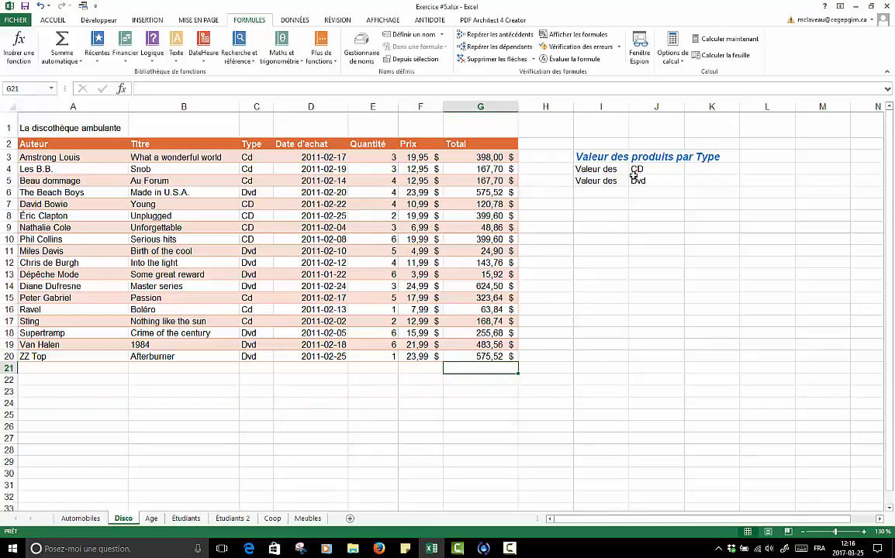
- Start a SOMME.SI formula in cell K4 for the CD value and open its function arguments
{"action": "left_click", "coordinate": [696, 167]}
{"action": "left_click", "coordinate": [654, 170]}
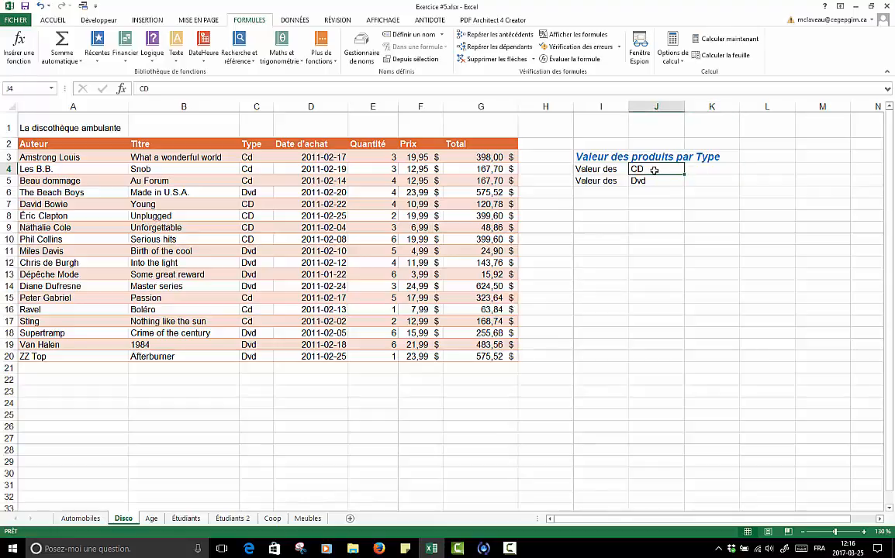
{"action": "left_click", "coordinate": [707, 170]}
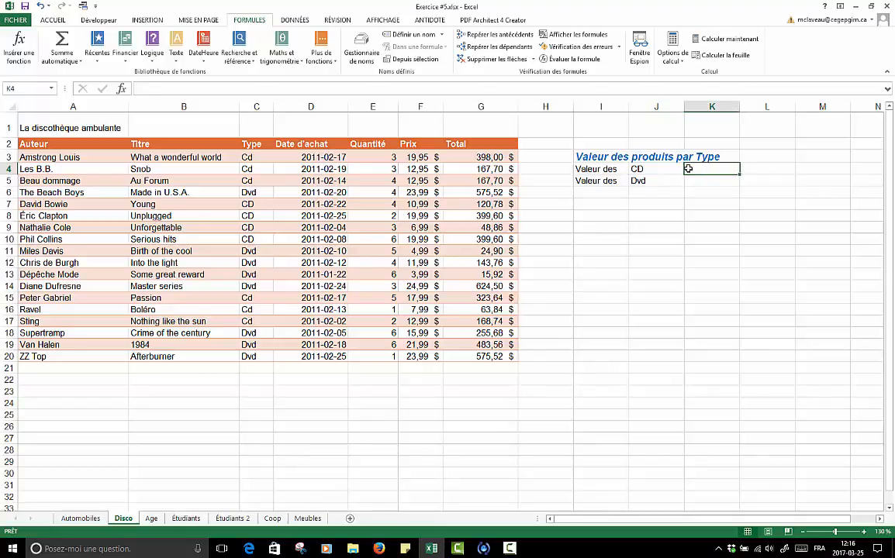
{"action": "left_click", "coordinate": [256, 159]}
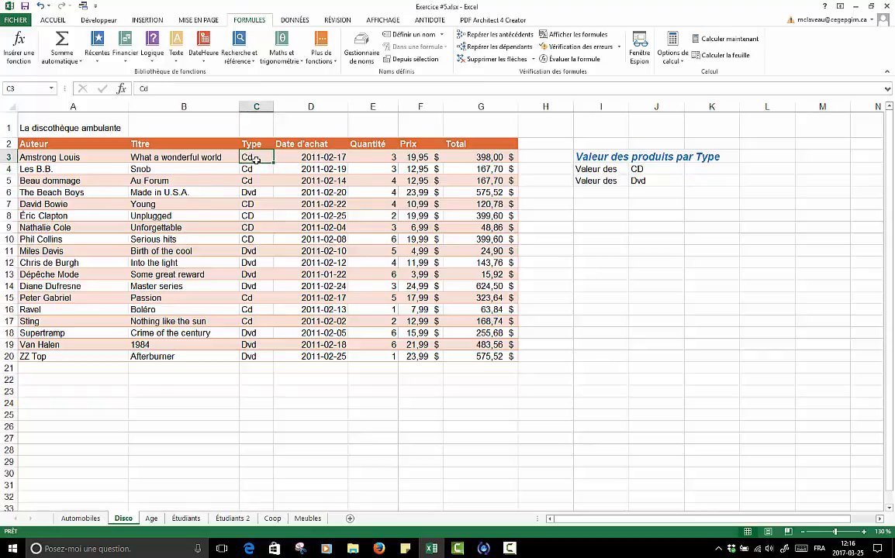
{"action": "left_click", "coordinate": [688, 172]}
{"action": "type", "text": "="}
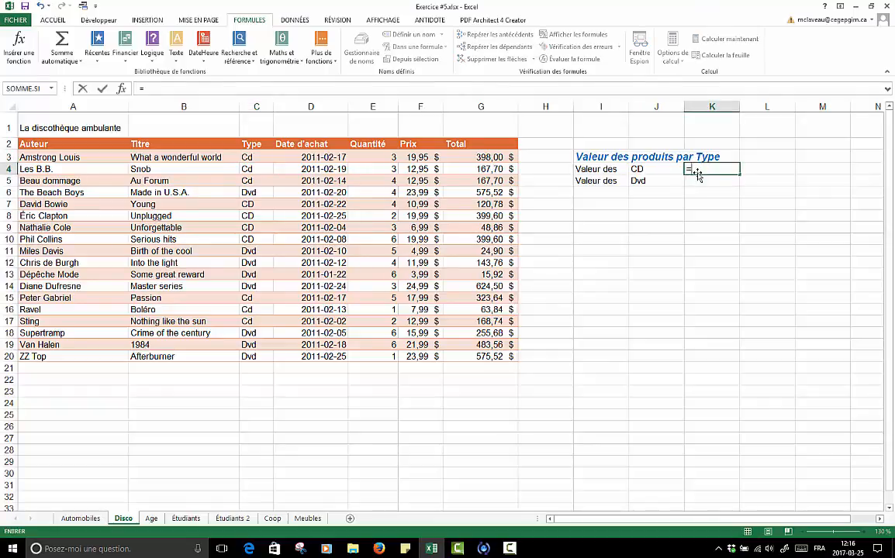
{"action": "type", "text": "so"}
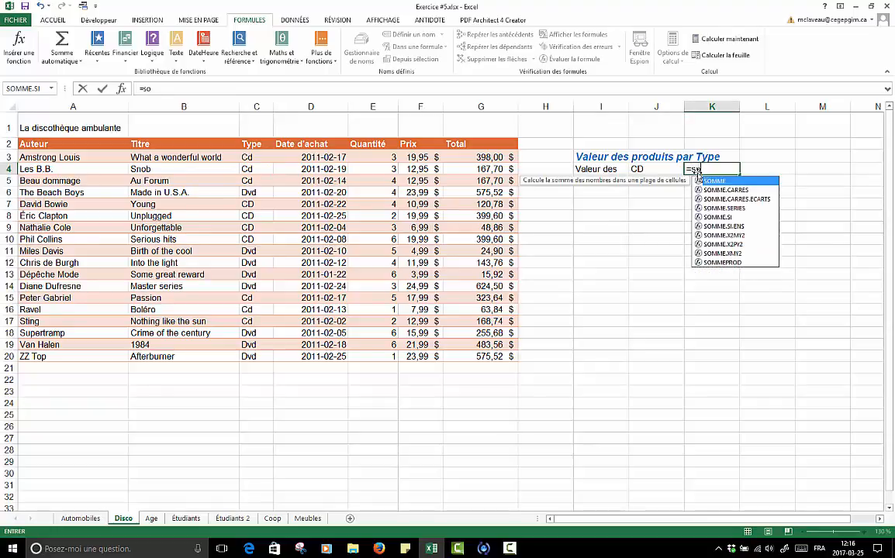
{"action": "type", "text": "mme.si("}
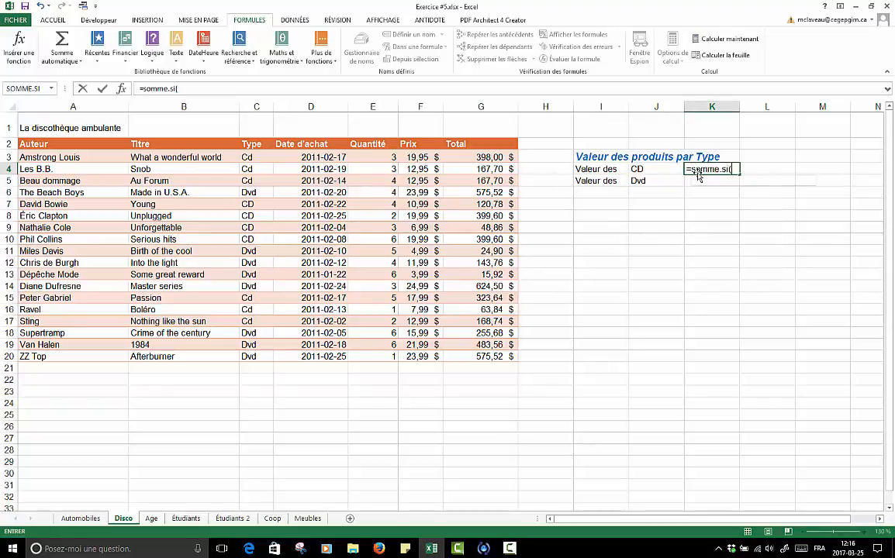
{"action": "left_click", "coordinate": [121, 89]}
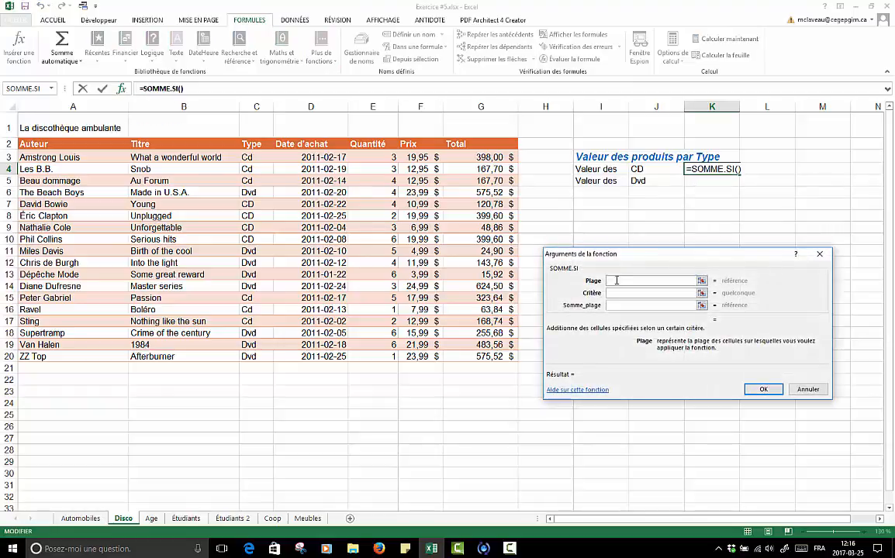
{"action": "left_click_drag", "start_coordinate": [578, 255], "coordinate": [625, 215]}
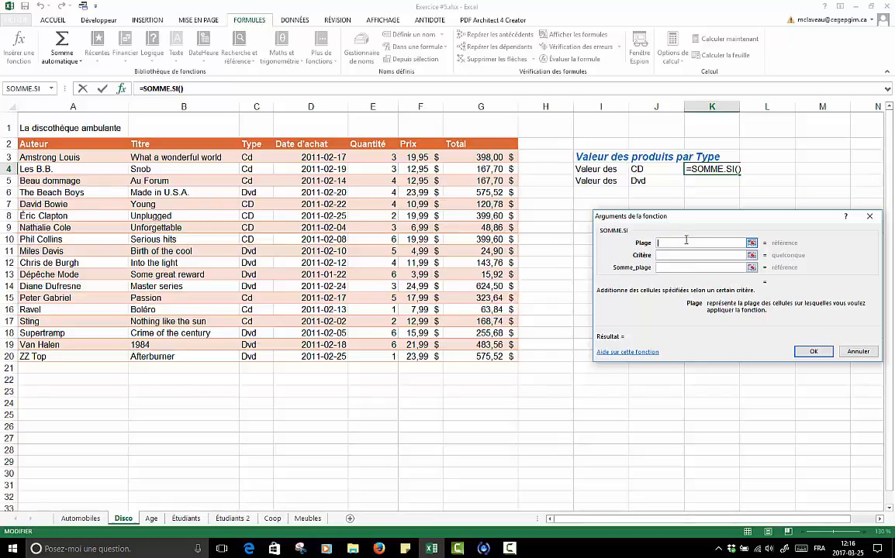
- Complete the K4 SOMME.SI formula with Plage C3:C20, Critère "CD" and Somme_plage G3:G20
{"action": "left_click_drag", "start_coordinate": [247, 158], "coordinate": [263, 357]}
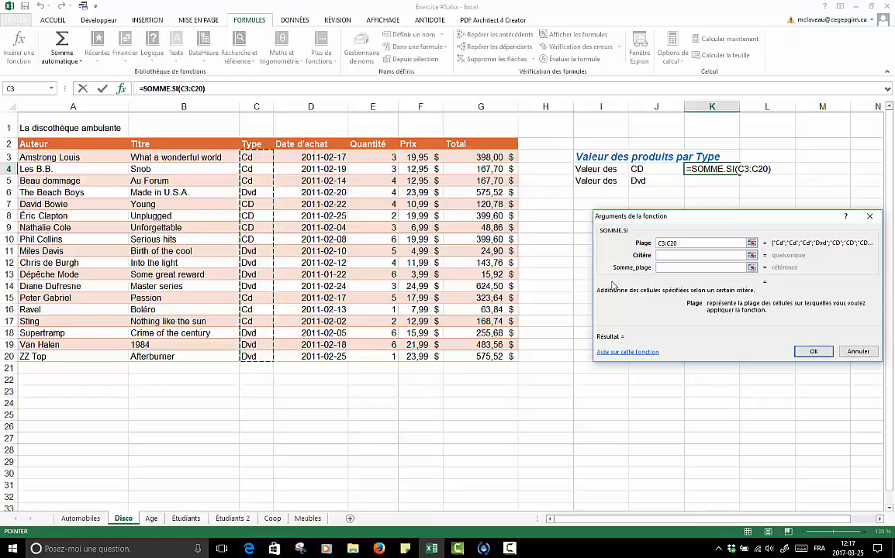
{"action": "left_click", "coordinate": [687, 254]}
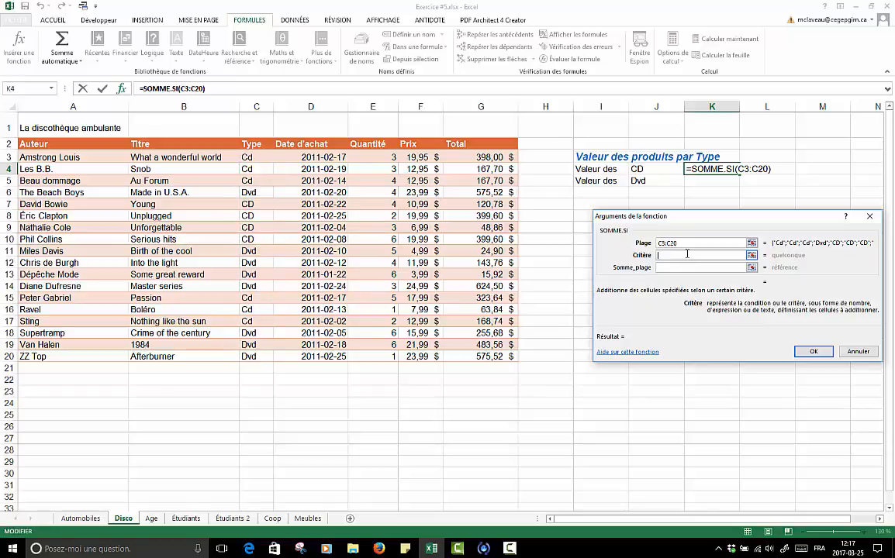
{"action": "type", "text": "CD"}
{"action": "left_click", "coordinate": [671, 268]}
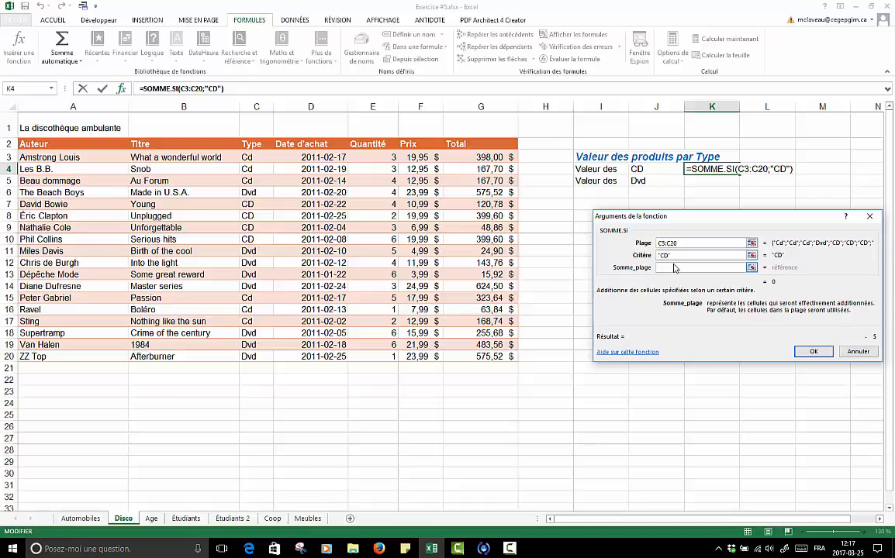
{"action": "left_click_drag", "start_coordinate": [466, 158], "coordinate": [485, 356]}
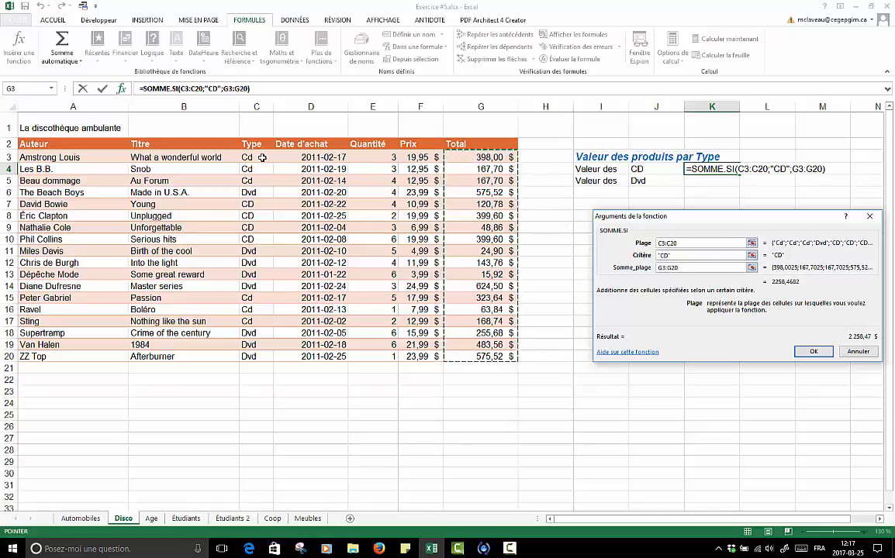
{"action": "left_click", "coordinate": [813, 351]}
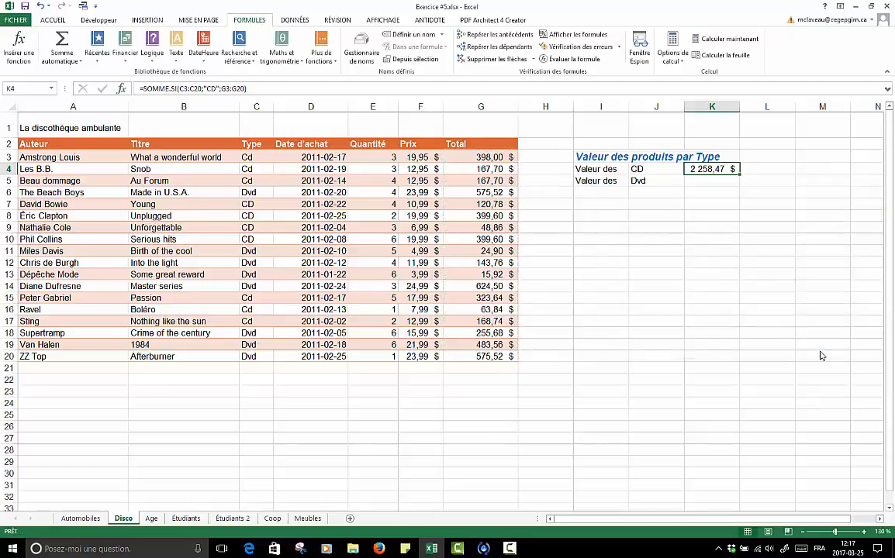
- Check the CD result by selecting only the CD rows' totals, G3:G5, G7:G10 and G15:G17, and reading their sum
{"action": "left_click", "coordinate": [700, 181]}
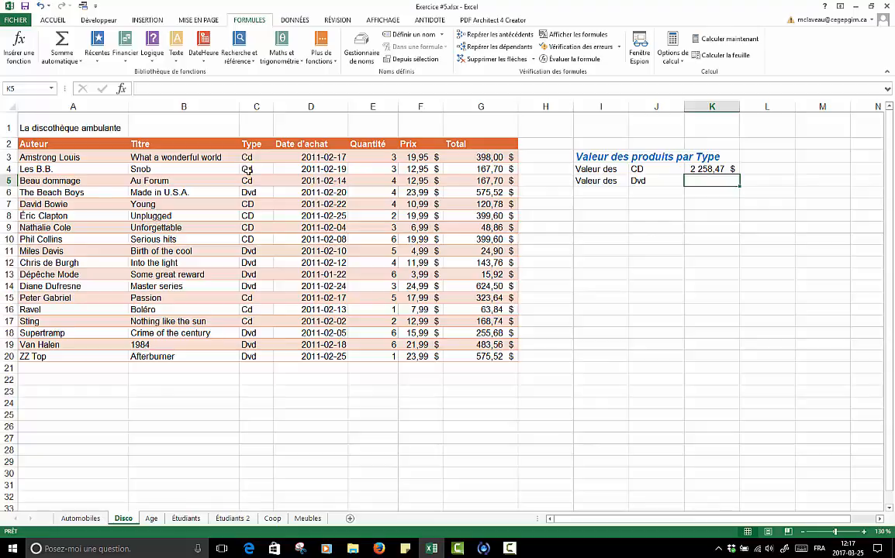
{"action": "left_click_drag", "start_coordinate": [464, 157], "coordinate": [463, 176]}
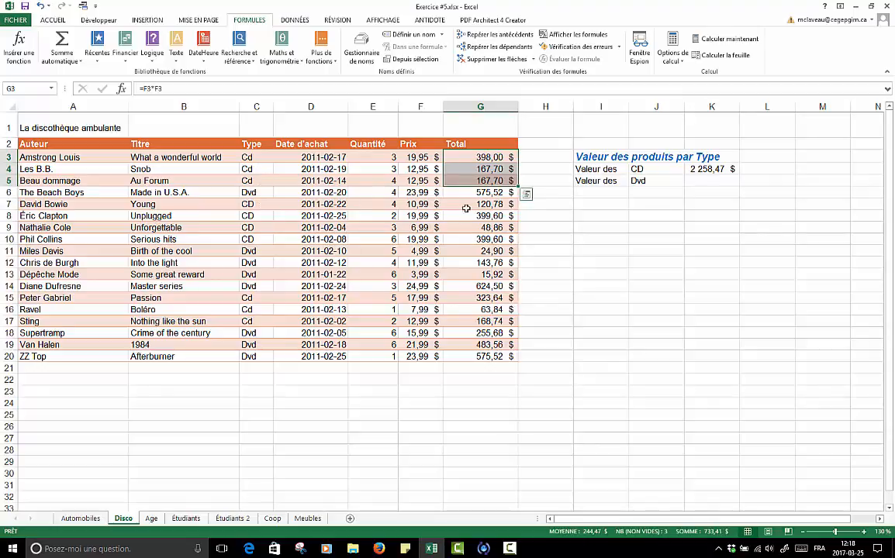
{"action": "left_click_drag", "start_coordinate": [465, 207], "coordinate": [470, 244]}
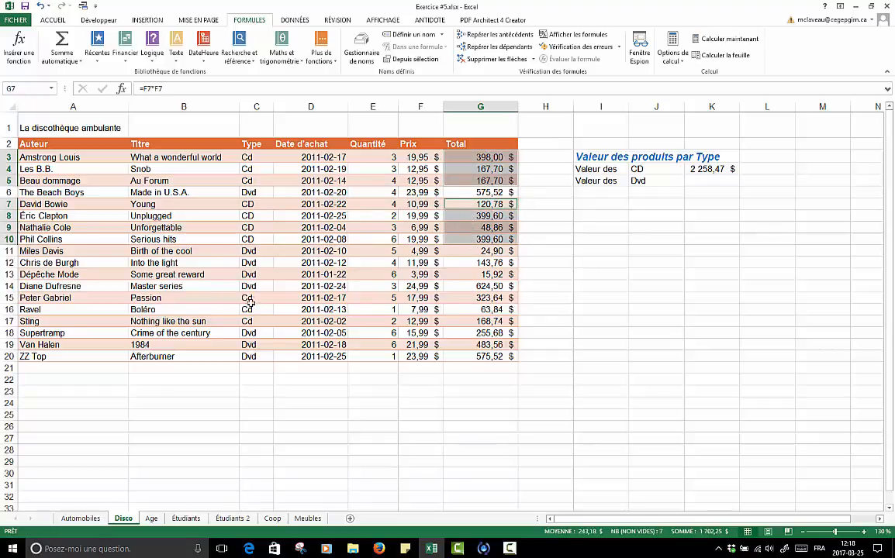
{"action": "left_click_drag", "start_coordinate": [465, 299], "coordinate": [466, 321]}
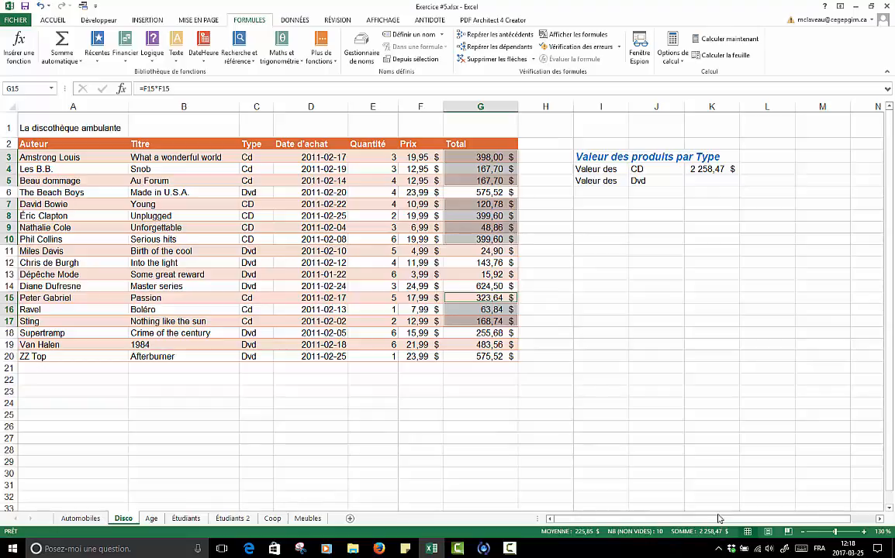
- Start a SOMME.SI formula in cell K5 for the Dvd value and open its function arguments
{"action": "left_click", "coordinate": [708, 184]}
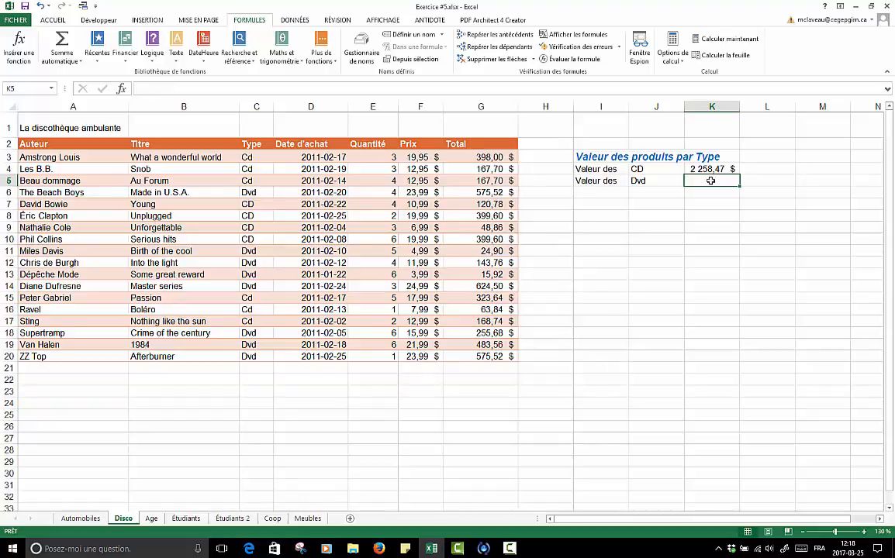
{"action": "type", "text": "=somme"}
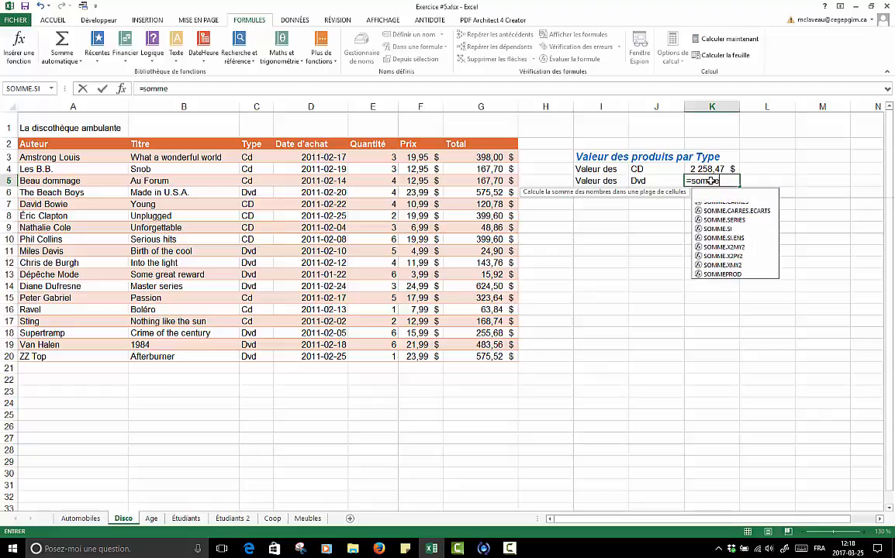
{"action": "type", "text": ".si("}
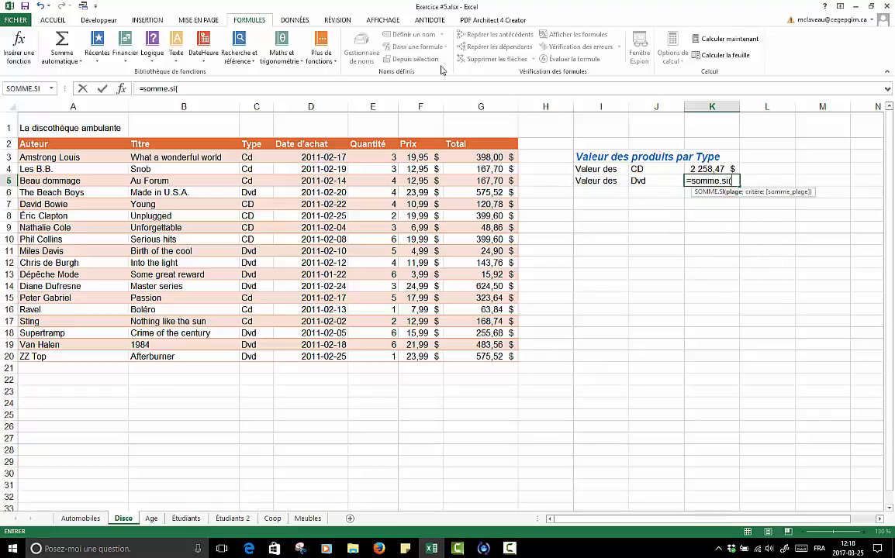
{"action": "left_click", "coordinate": [120, 88]}
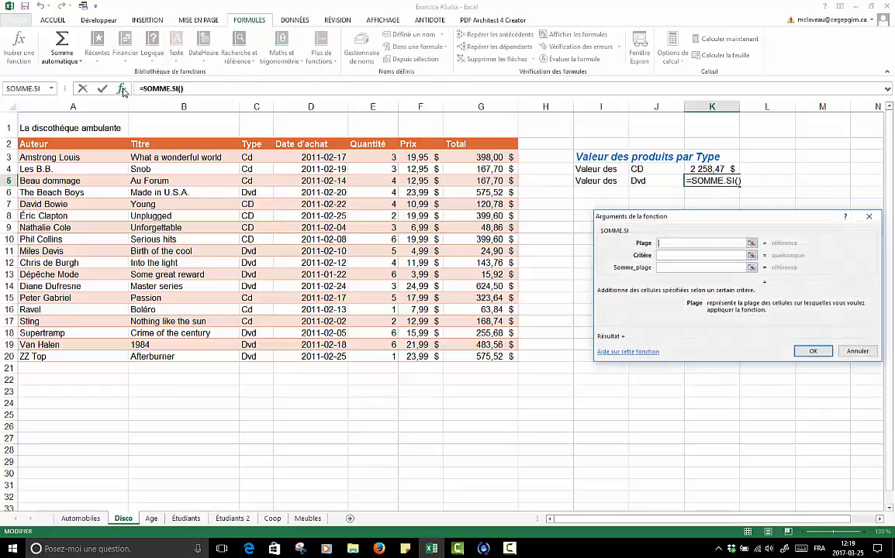
{"action": "left_click_drag", "start_coordinate": [686, 216], "coordinate": [666, 223]}
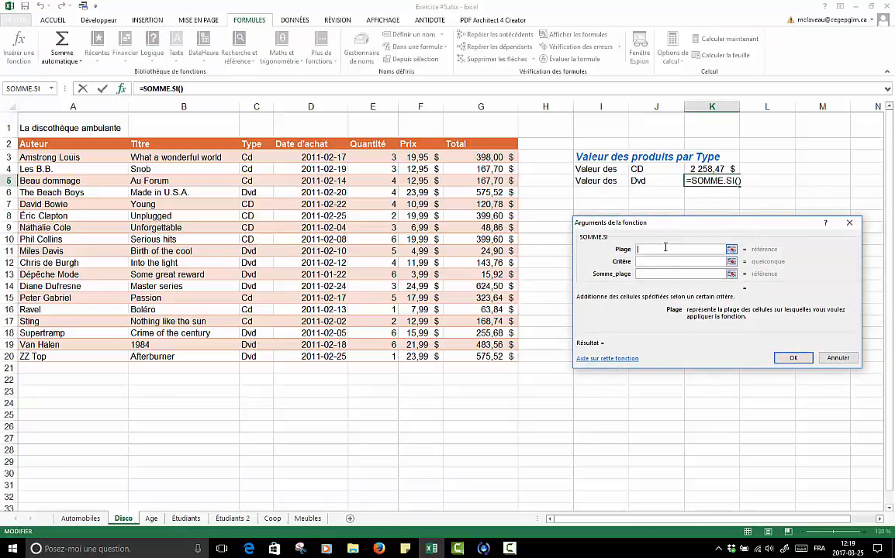
- Complete the K5 SOMME.SI formula with Plage C3:C20, Critère "Dvd" and Somme_plage G3:G20
{"action": "left_click", "coordinate": [246, 158]}
{"action": "left_click_drag", "start_coordinate": [245, 157], "coordinate": [254, 357]}
{"action": "left_click", "coordinate": [671, 261]}
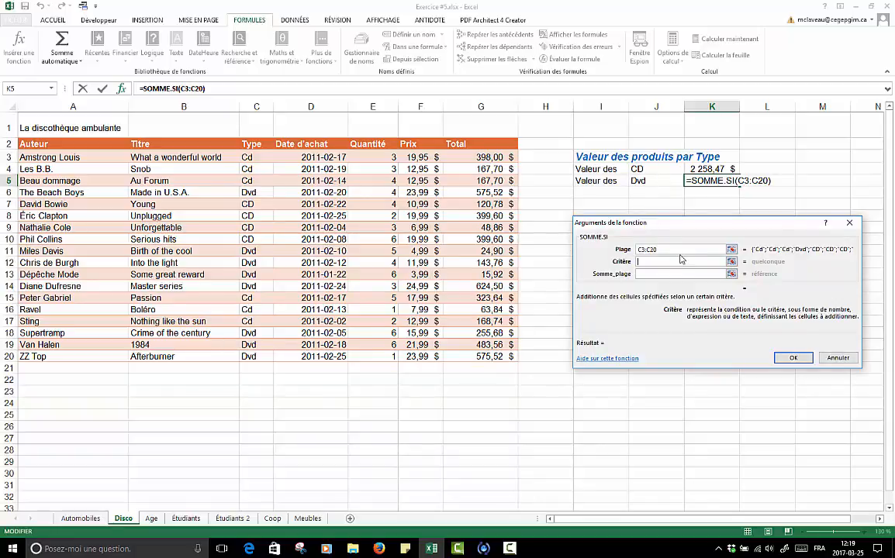
{"action": "type", "text": "Dvd"}
{"action": "left_click", "coordinate": [685, 276]}
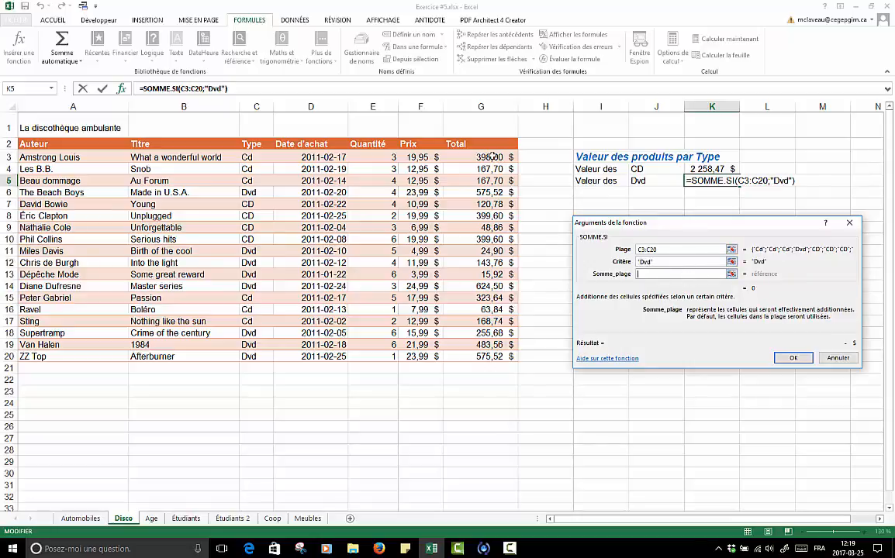
{"action": "left_click_drag", "start_coordinate": [453, 158], "coordinate": [513, 356]}
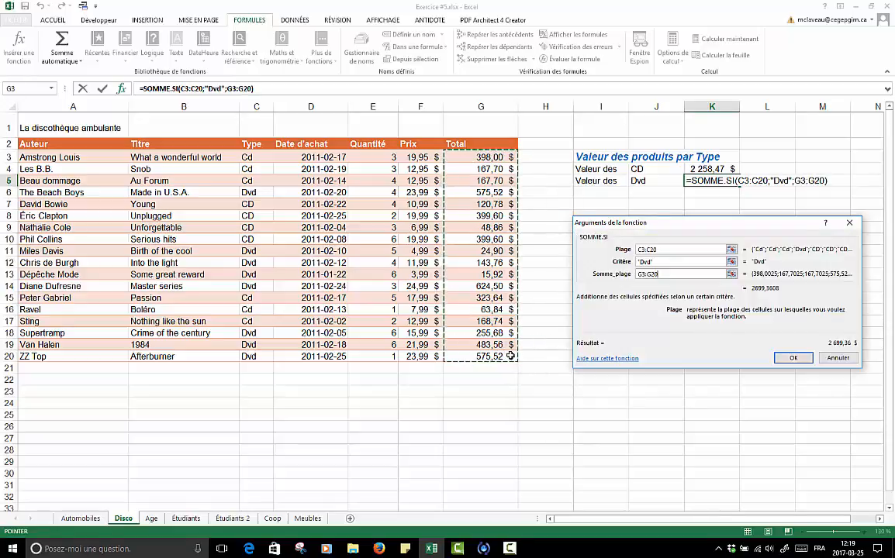
{"action": "left_click", "coordinate": [791, 358]}
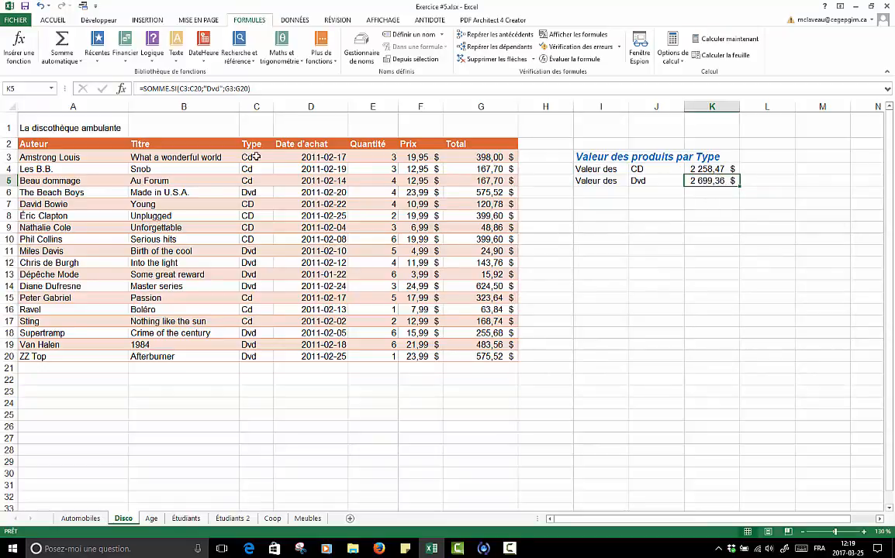
- Review the Cd and Dvd entries in the upper rows of the Type column, C3:C10
{"action": "left_click_drag", "start_coordinate": [254, 159], "coordinate": [253, 183]}
{"action": "left_click", "coordinate": [251, 192]}
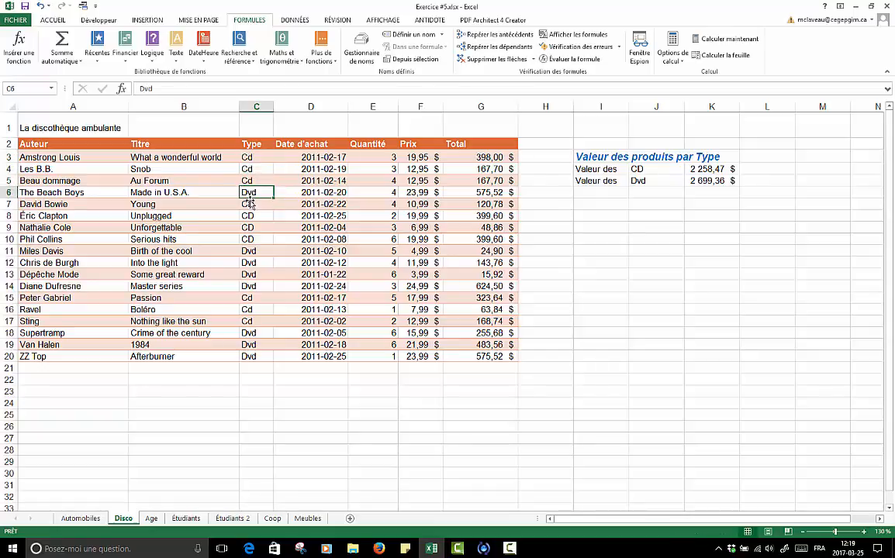
{"action": "left_click", "coordinate": [250, 205]}
{"action": "left_click", "coordinate": [250, 239], "text": "shift"}
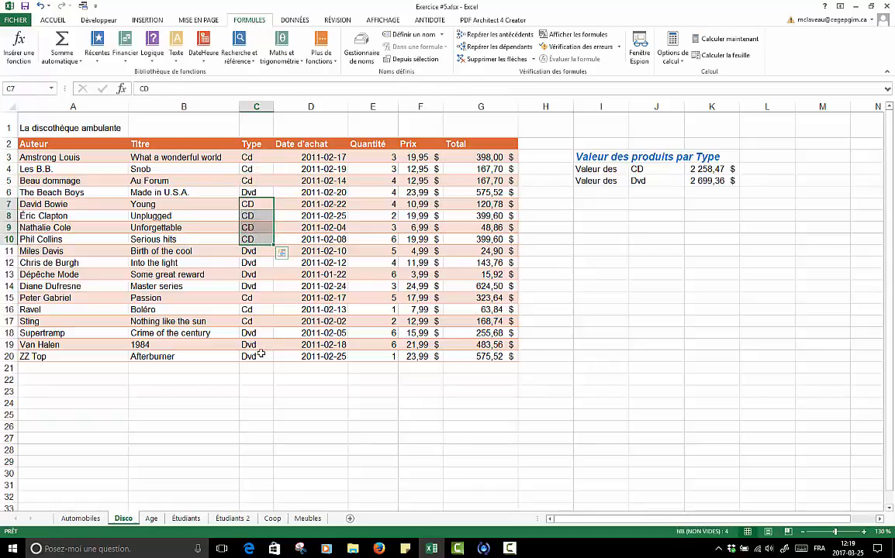
- Compare the sum of the two results in K4:K5 with the sum of the Total column, G3:G20
{"action": "left_click", "coordinate": [706, 171]}
{"action": "left_click_drag", "start_coordinate": [706, 177], "coordinate": [706, 181]}
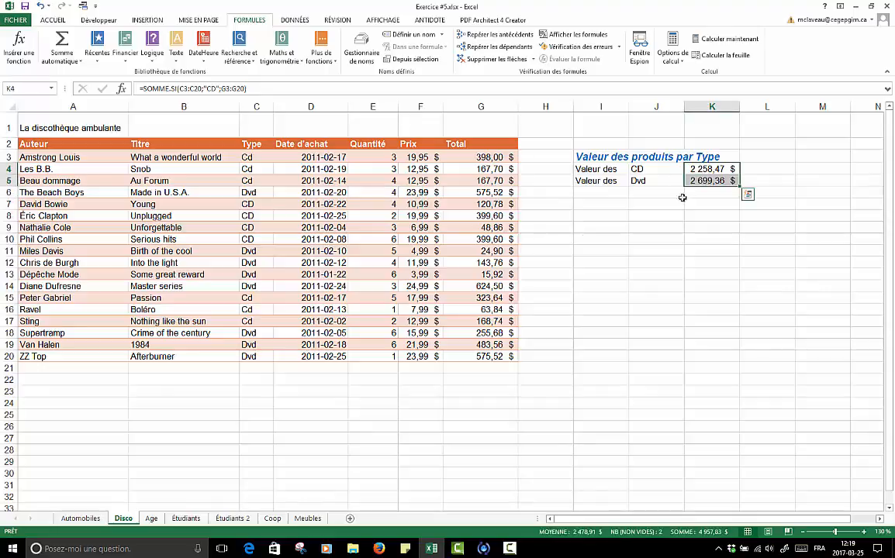
{"action": "left_click_drag", "start_coordinate": [481, 158], "coordinate": [509, 359]}
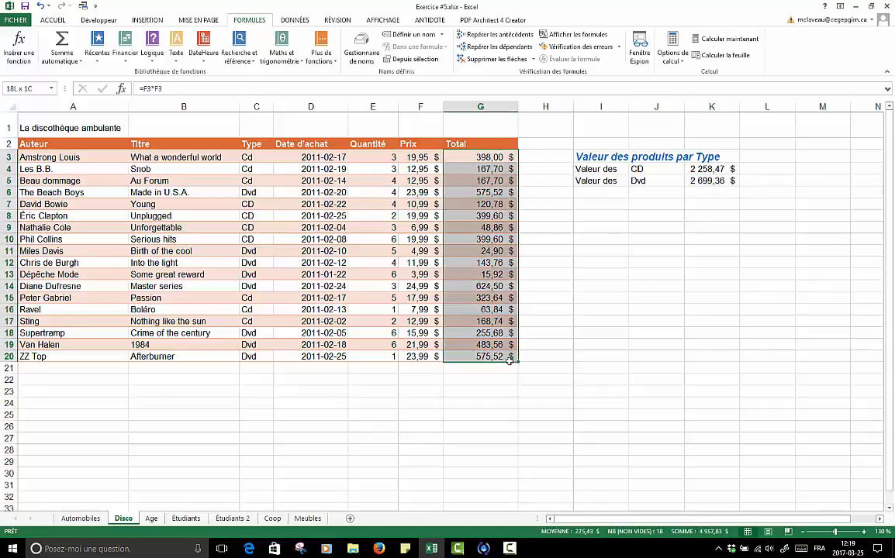
{"action": "left_click_drag", "start_coordinate": [509, 361], "coordinate": [512, 360]}
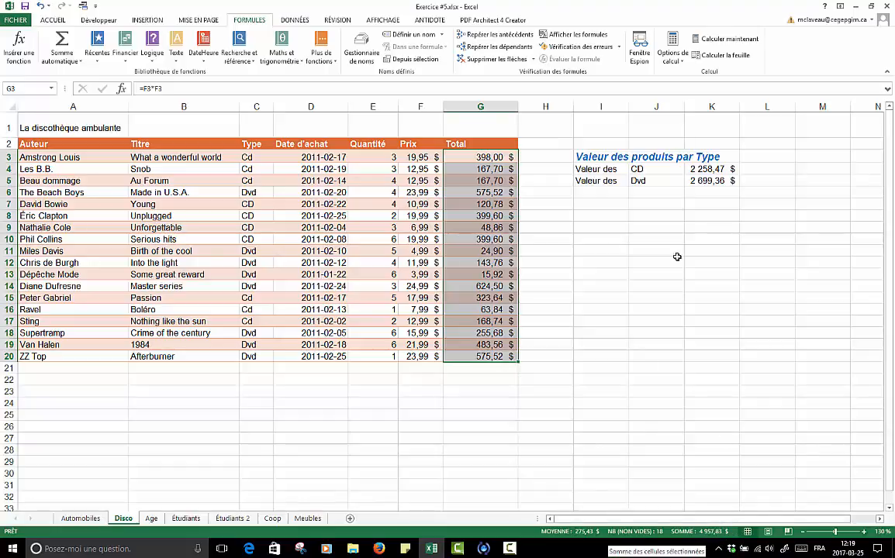
{"action": "left_click_drag", "start_coordinate": [711, 169], "coordinate": [717, 180]}
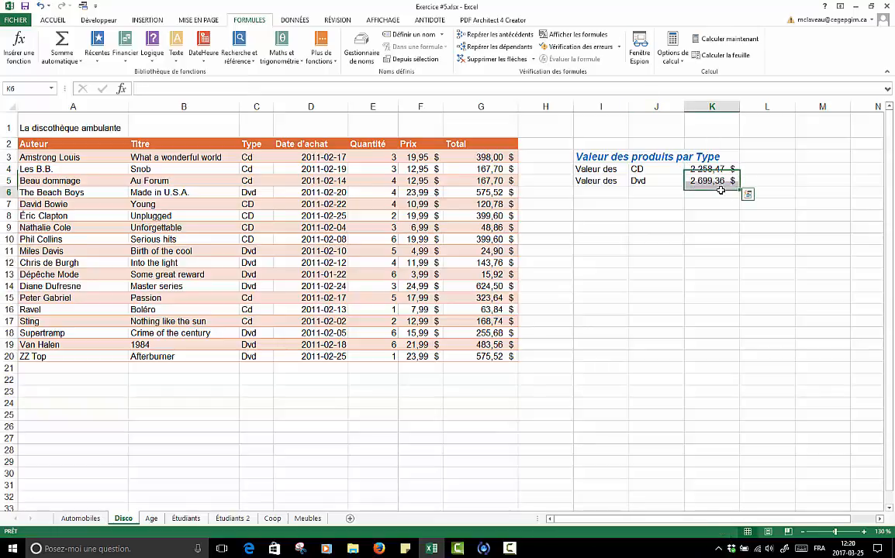
{"action": "left_click_drag", "start_coordinate": [708, 168], "coordinate": [713, 183]}
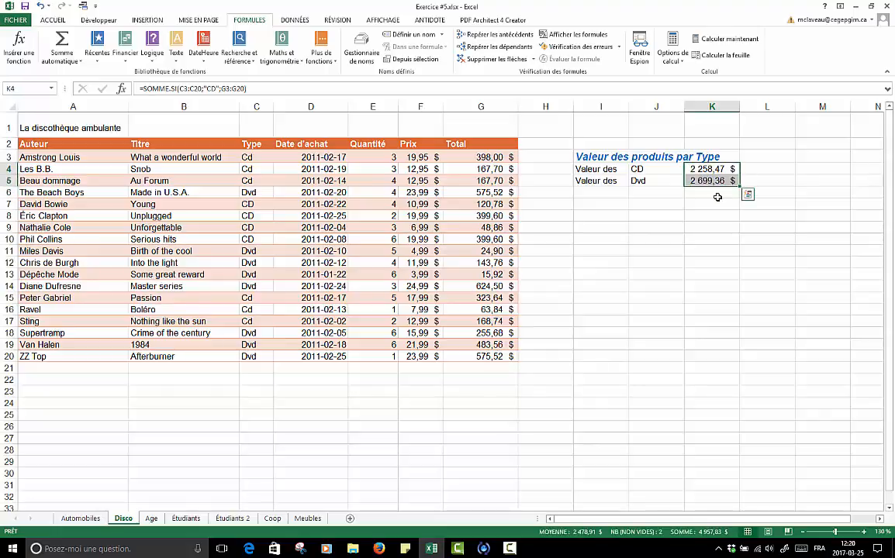
{"action": "left_click", "coordinate": [708, 203]}
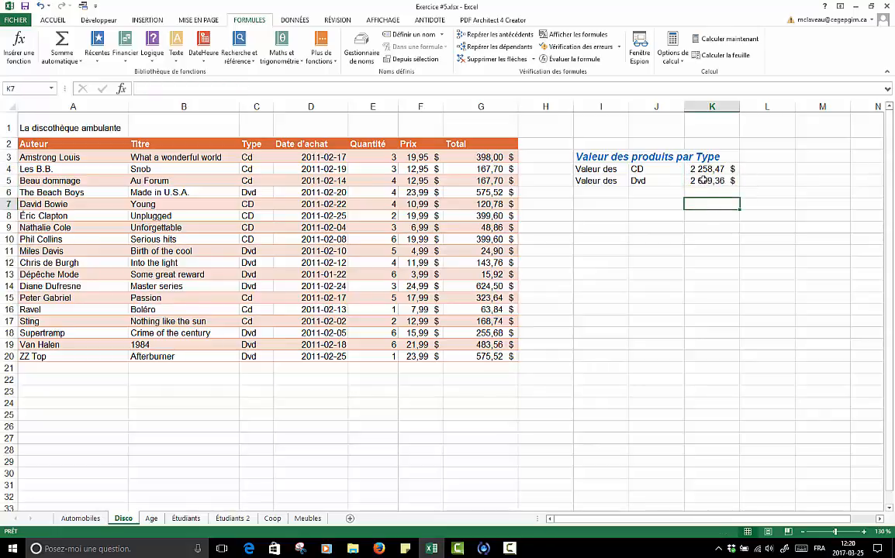
- Clear the two SOMME.SI formulas from cells K4 and K5
{"action": "left_click", "coordinate": [710, 170]}
{"action": "key", "text": "Down"}
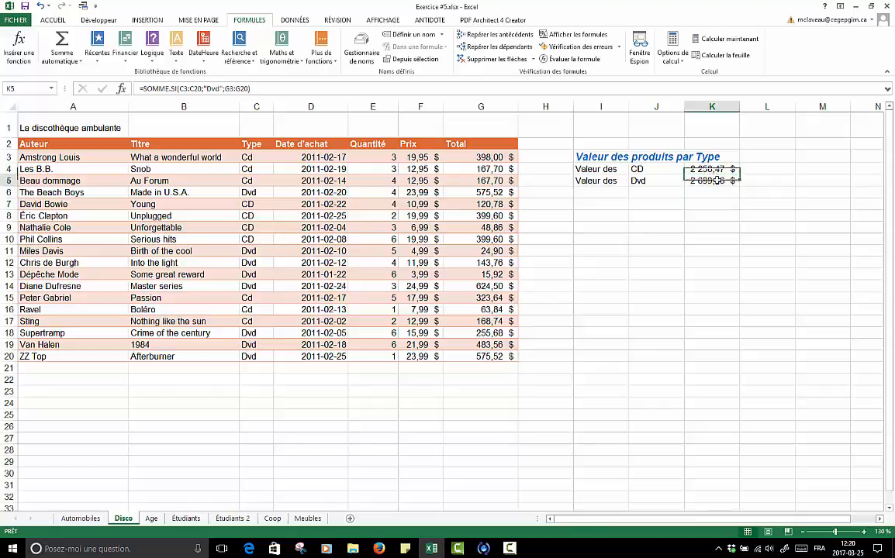
{"action": "key", "text": "Up"}
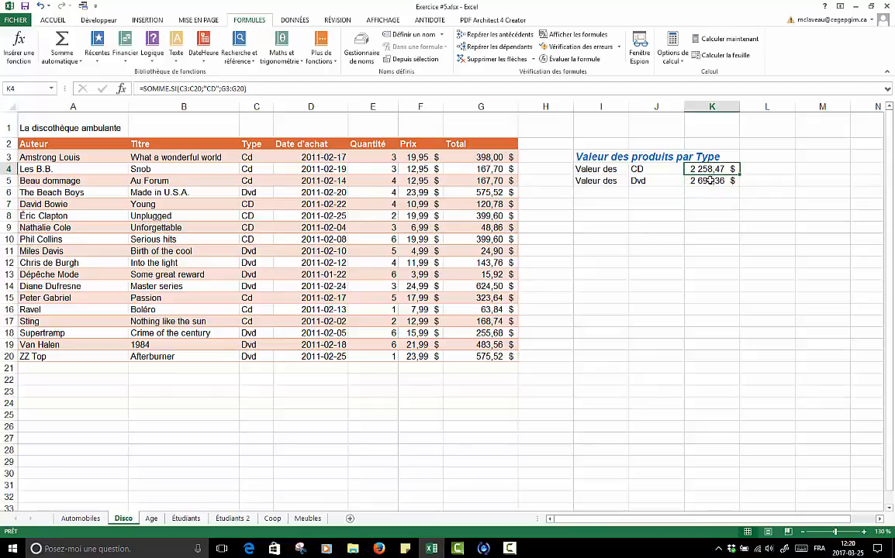
{"action": "left_click", "coordinate": [710, 180]}
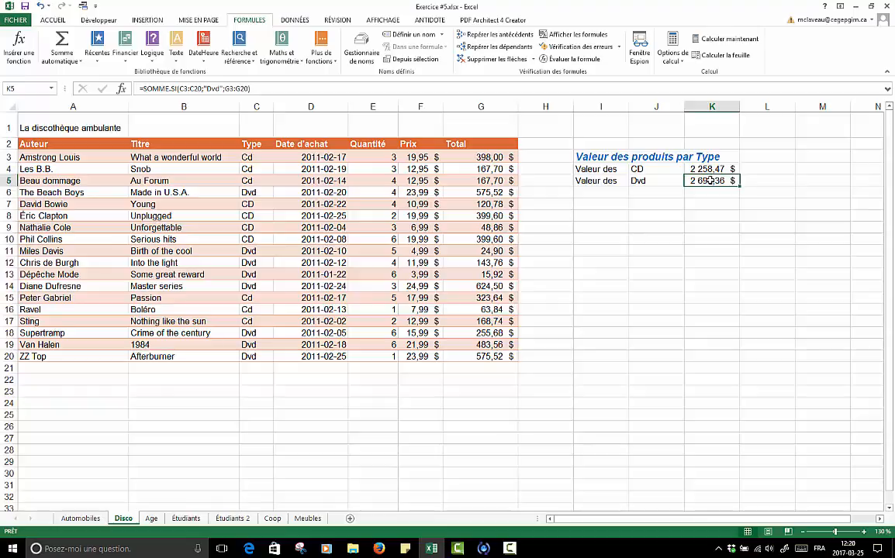
{"action": "left_click", "coordinate": [710, 168]}
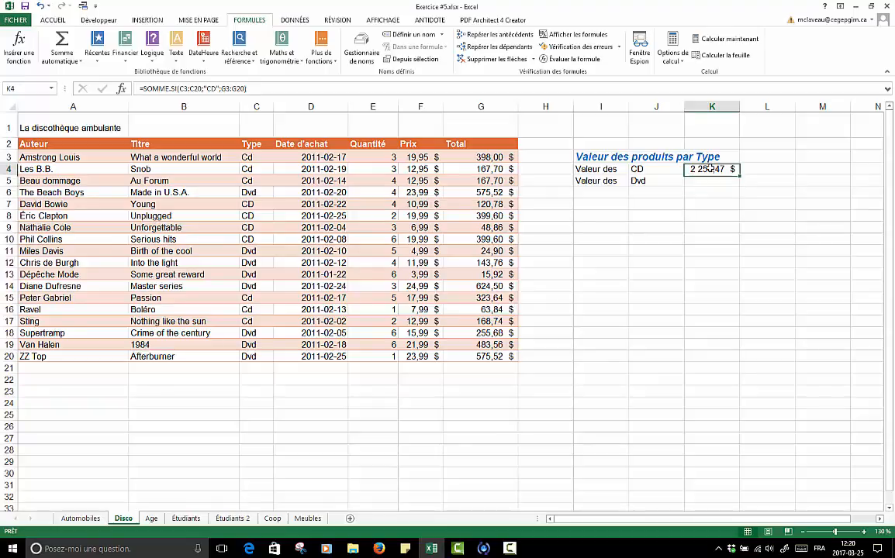
{"action": "key", "text": "Delete"}
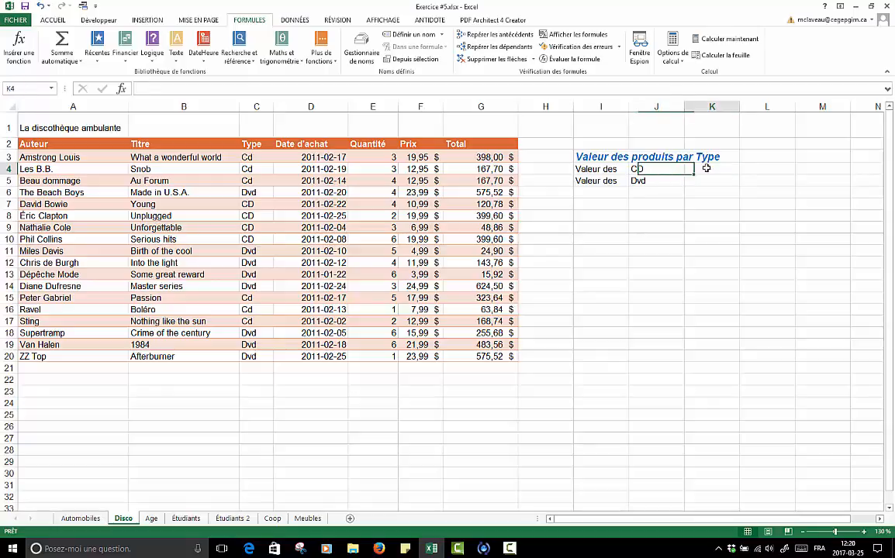
- Enter a SOMME.SI formula in K4 with Plage C3:C20, Critère J4 and Somme_plage G3:G20
{"action": "type", "text": "=somme"}
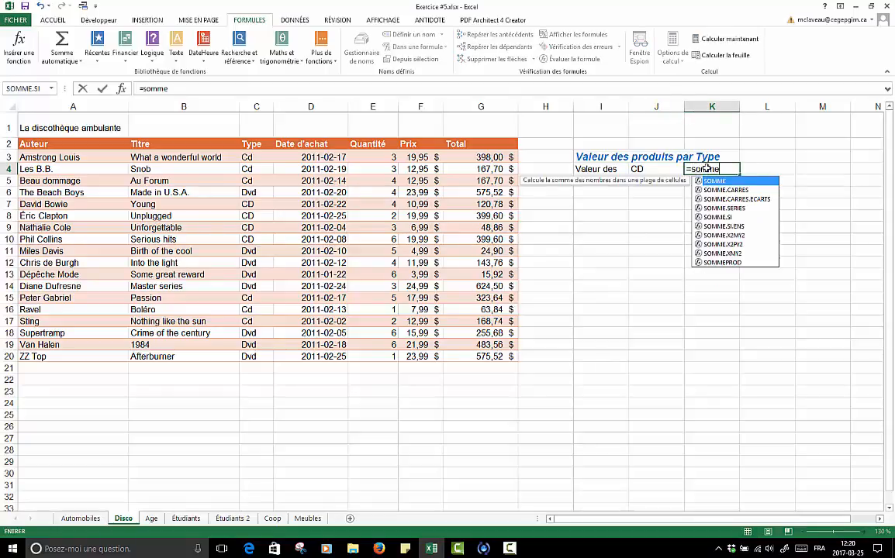
{"action": "type", "text": ".si("}
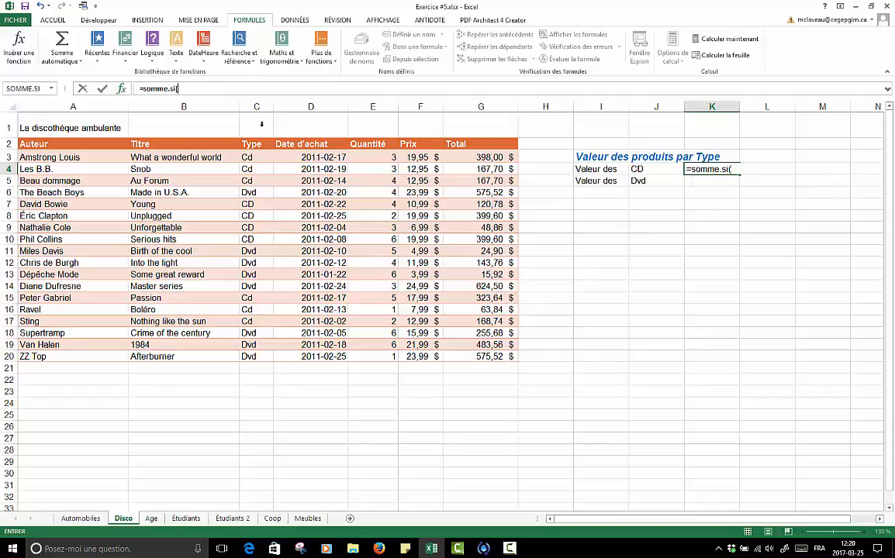
{"action": "key", "text": "ctrl+a"}
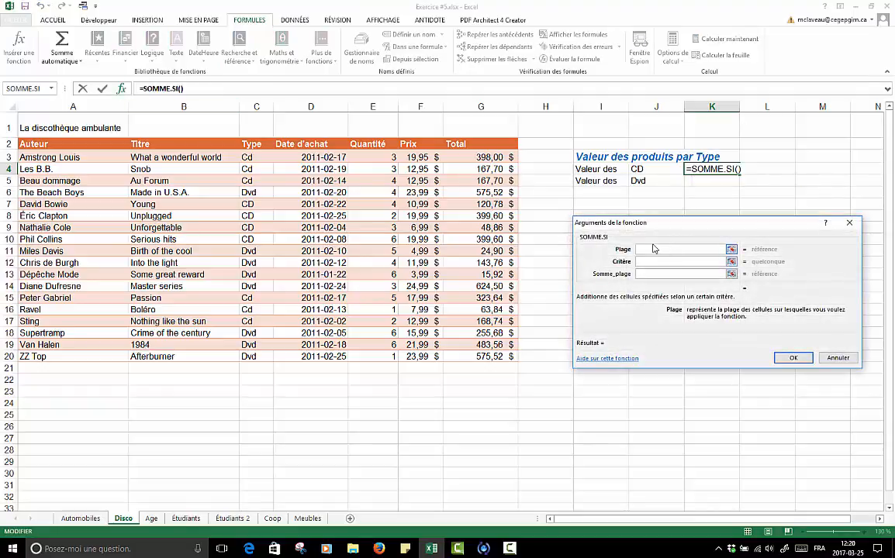
{"action": "left_click_drag", "start_coordinate": [252, 157], "coordinate": [256, 362]}
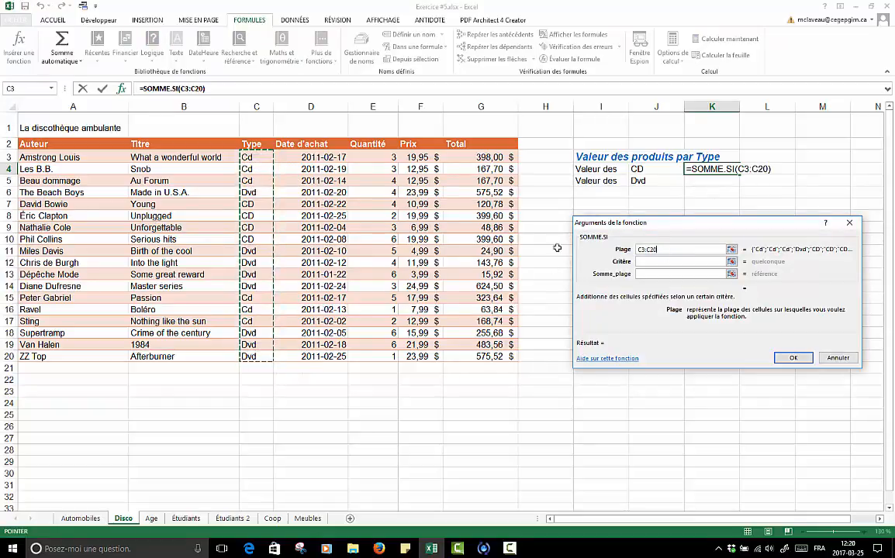
{"action": "left_click", "coordinate": [658, 263]}
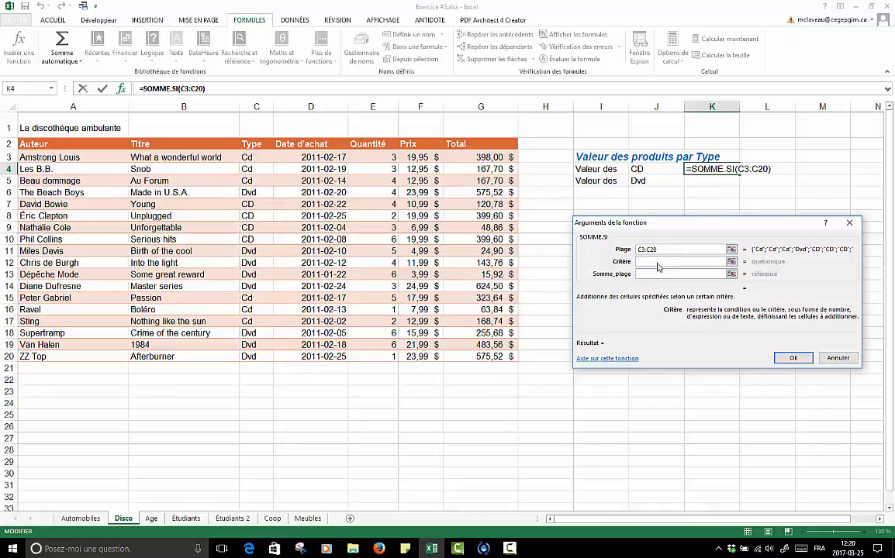
{"action": "left_click", "coordinate": [649, 170]}
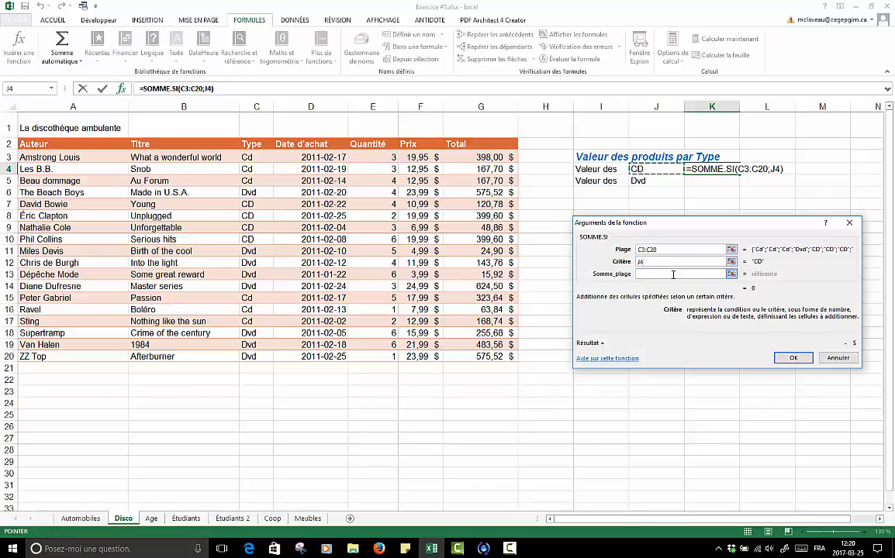
{"action": "left_click", "coordinate": [673, 274]}
{"action": "left_click_drag", "start_coordinate": [481, 158], "coordinate": [497, 358]}
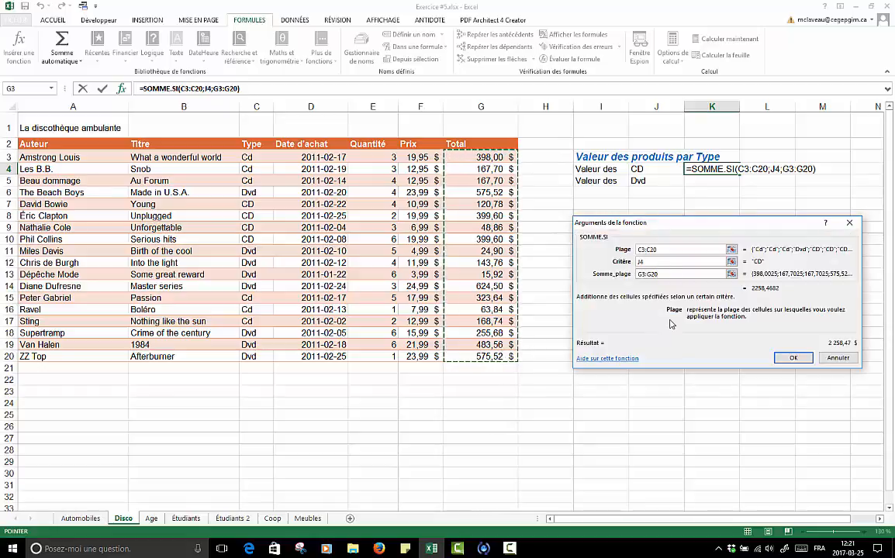
{"action": "left_click", "coordinate": [792, 357]}
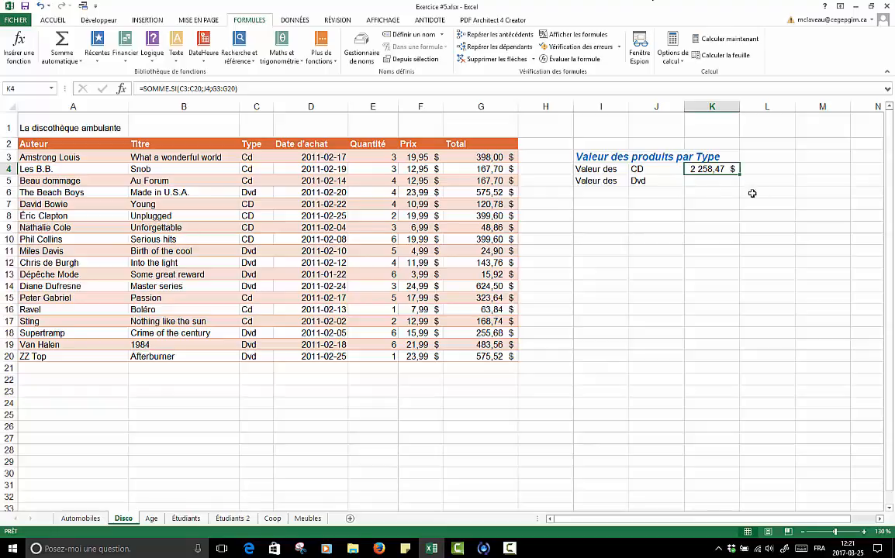
- Check the references used in K4's formula and fill it down to K5 with its relative references
{"action": "double_click", "coordinate": [702, 168]}
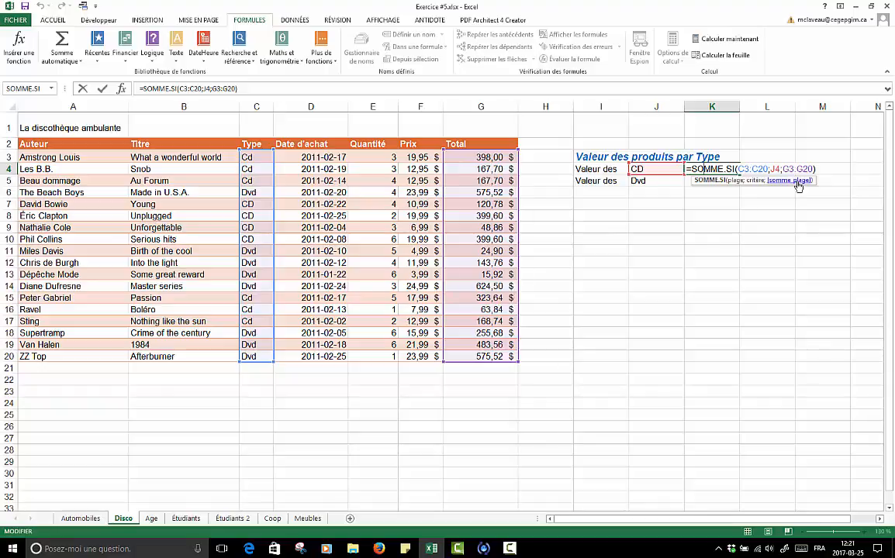
{"action": "key", "text": "ctrl+Return"}
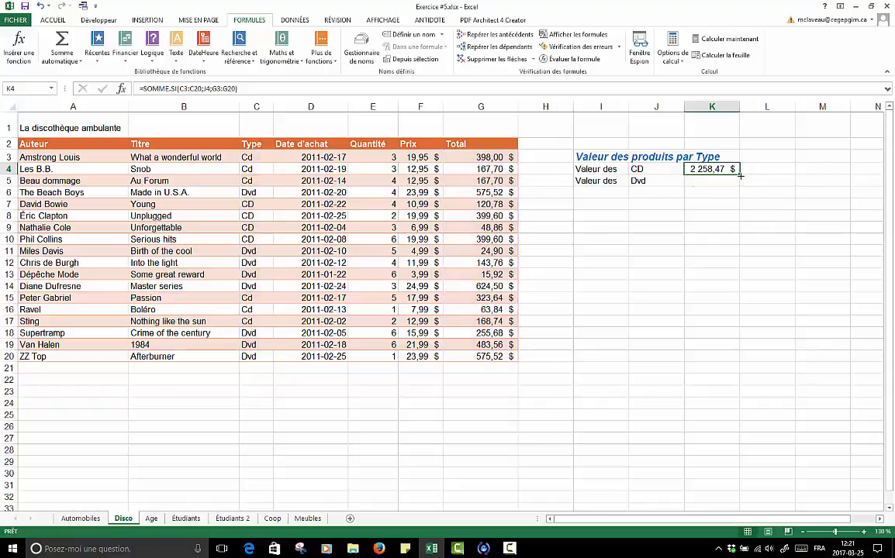
{"action": "left_click_drag", "start_coordinate": [740, 176], "coordinate": [743, 186]}
{"action": "left_click", "coordinate": [718, 193]}
- Try to realign the ranges of K5's copied formula to C3:C20 and G3:G20, and abandon the edit
{"action": "double_click", "coordinate": [720, 181]}
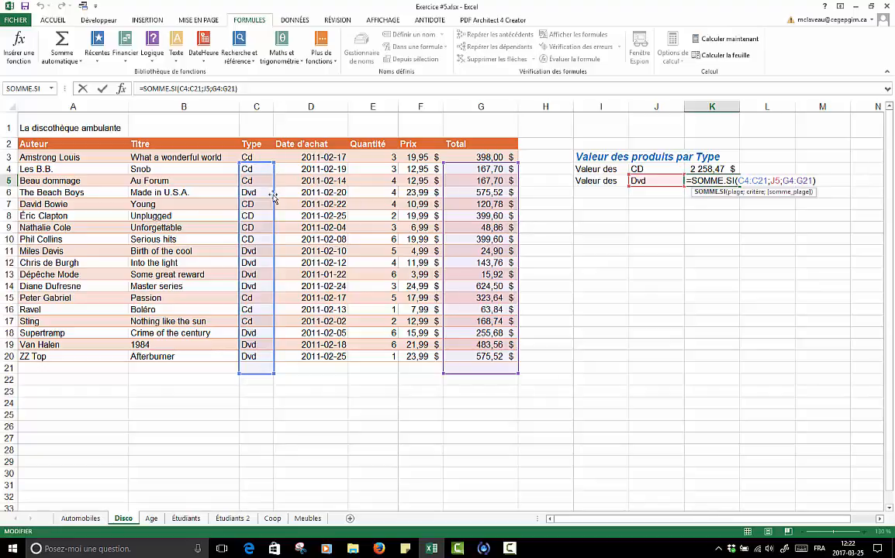
{"action": "left_click_drag", "start_coordinate": [276, 198], "coordinate": [273, 192]}
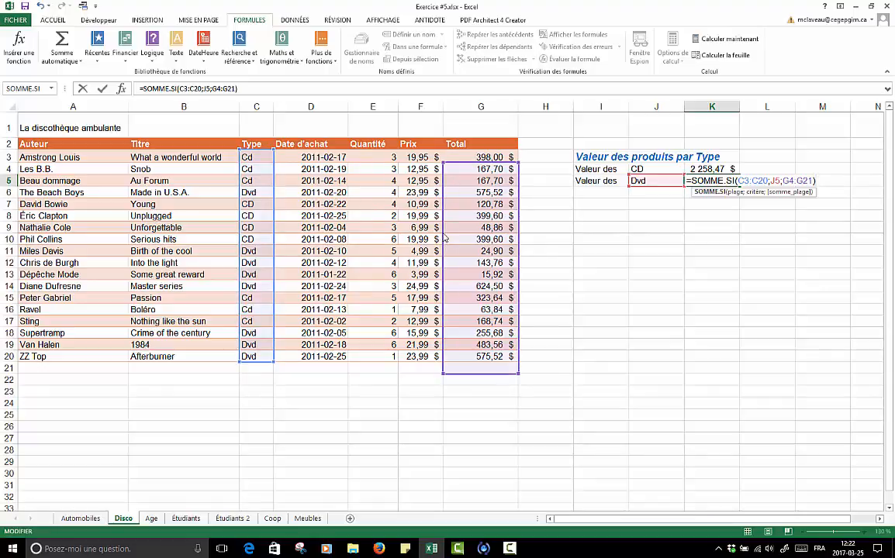
{"action": "left_click_drag", "start_coordinate": [444, 238], "coordinate": [458, 230]}
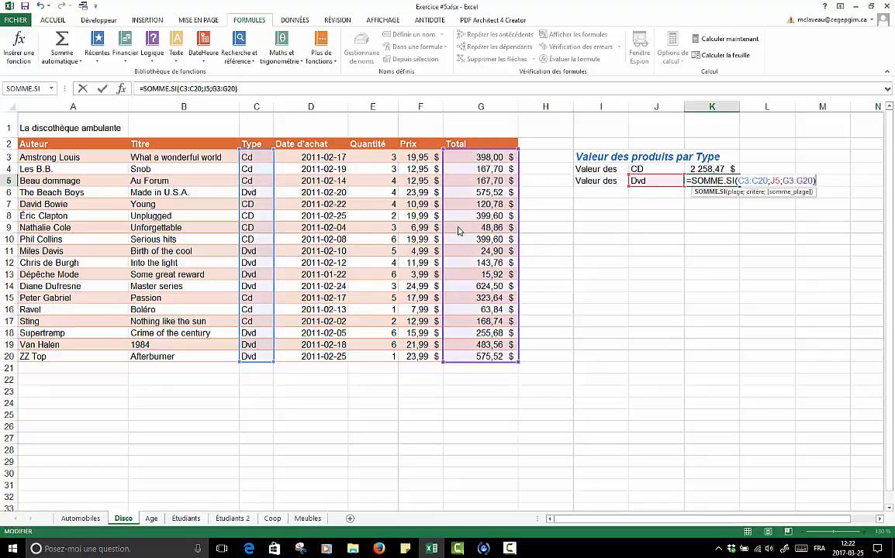
{"action": "left_click", "coordinate": [41, 6]}
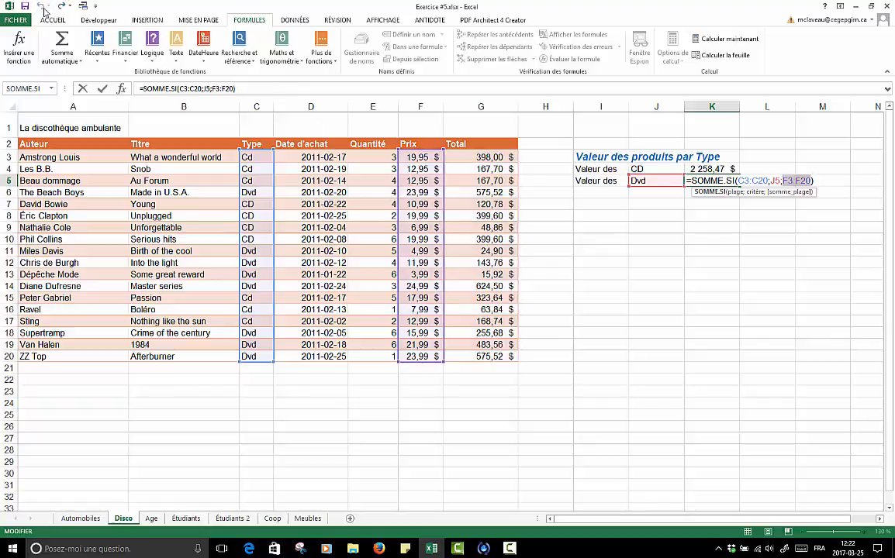
{"action": "key", "text": "Escape"}
{"action": "left_click", "coordinate": [724, 207]}
- Delete the copied formula from cell K5
{"action": "left_click", "coordinate": [724, 180]}
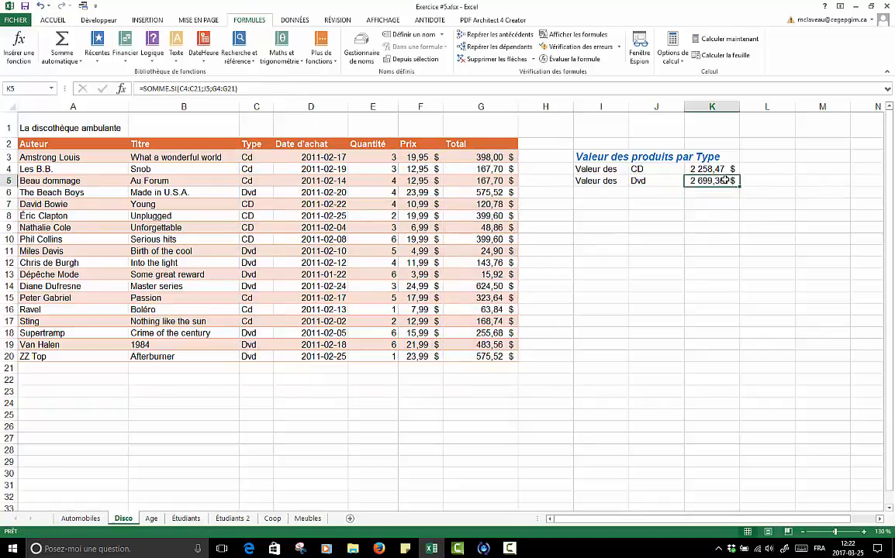
{"action": "key", "text": "Delete"}
{"action": "left_click", "coordinate": [725, 214]}
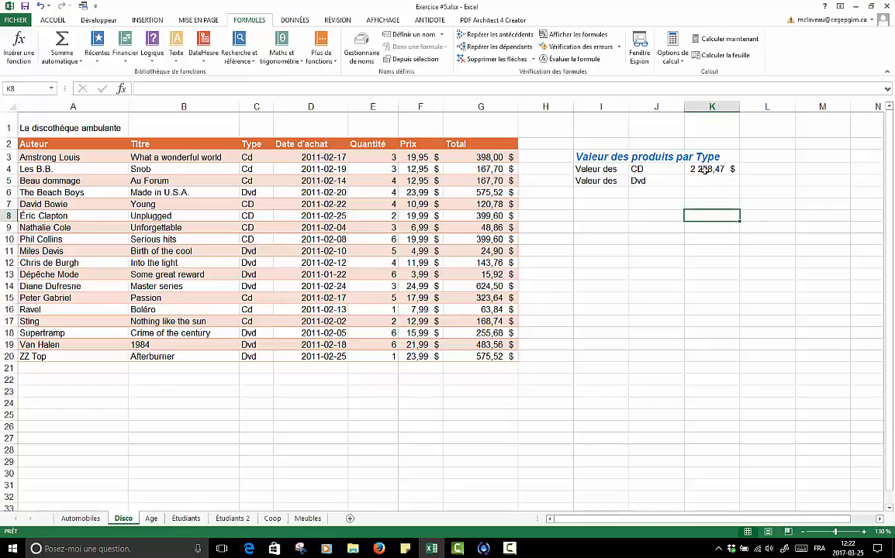
- Make both ranges in K4's SOMME.SI formula absolute, as $C$3:$C$20 and $G$3:$G$20, keeping the criterion J4 relative
{"action": "left_click", "coordinate": [703, 169]}
{"action": "double_click", "coordinate": [703, 169]}
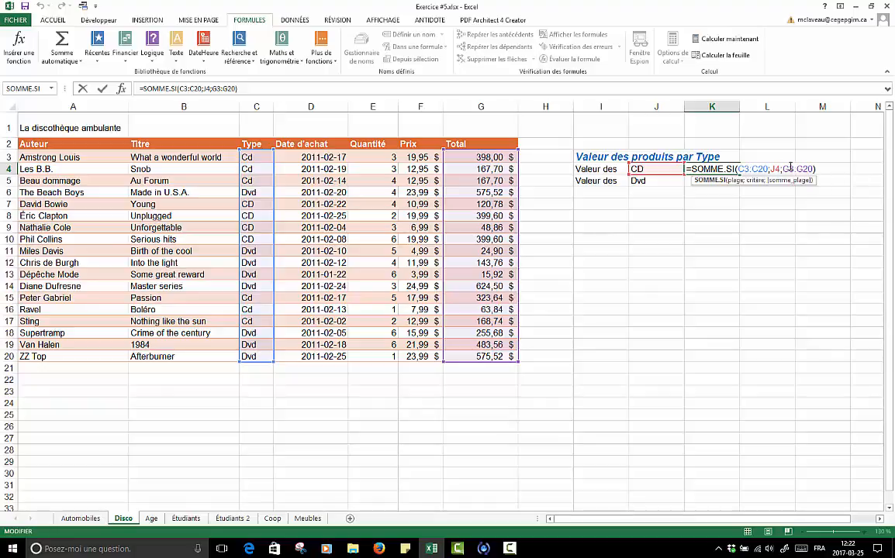
{"action": "left_click_drag", "start_coordinate": [781, 168], "coordinate": [813, 169]}
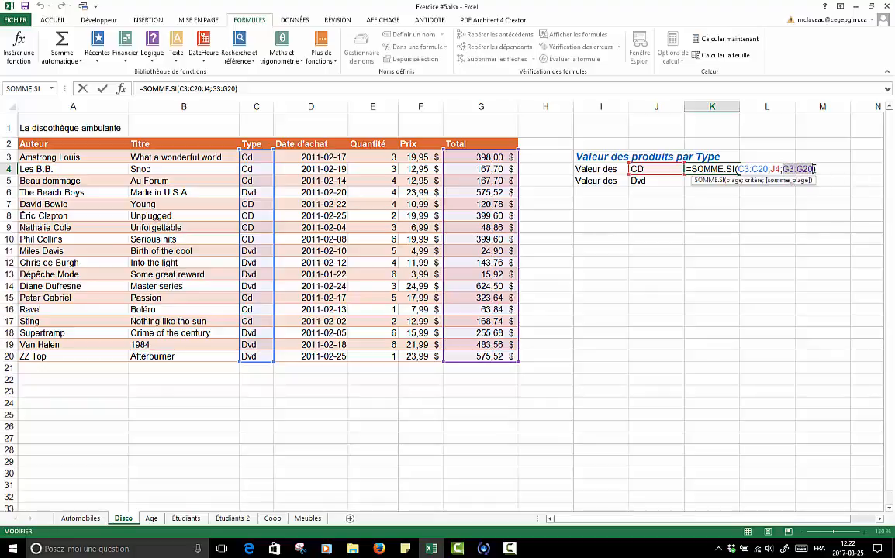
{"action": "key", "text": "F4"}
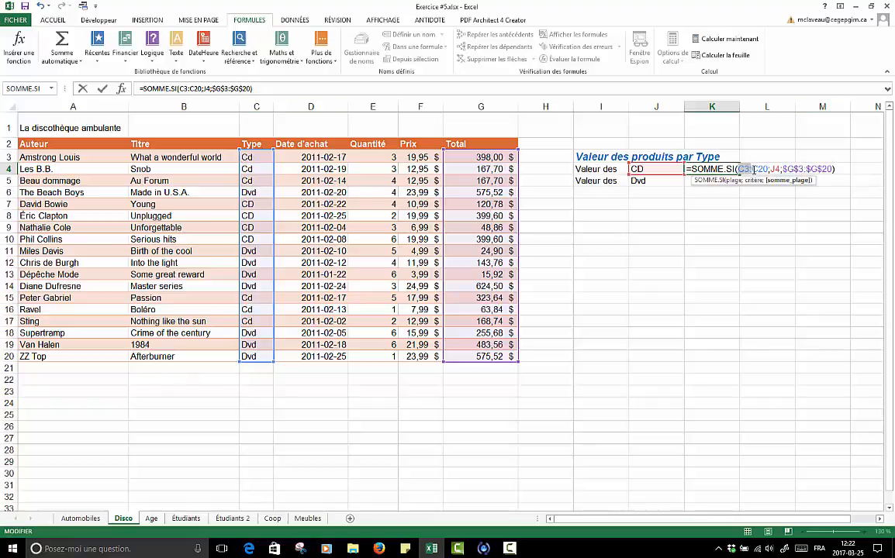
{"action": "left_click_drag", "start_coordinate": [738, 169], "coordinate": [768, 169]}
{"action": "key", "text": "F4"}
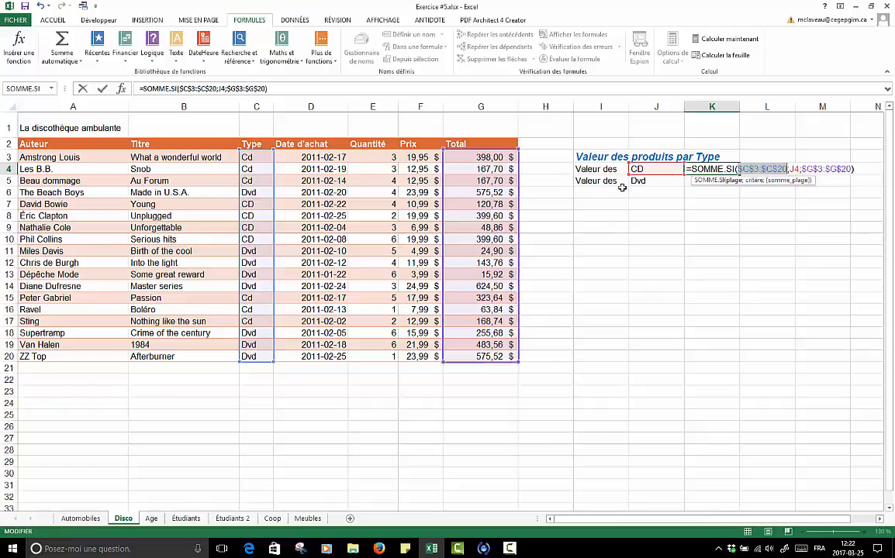
{"action": "key", "text": "Return"}
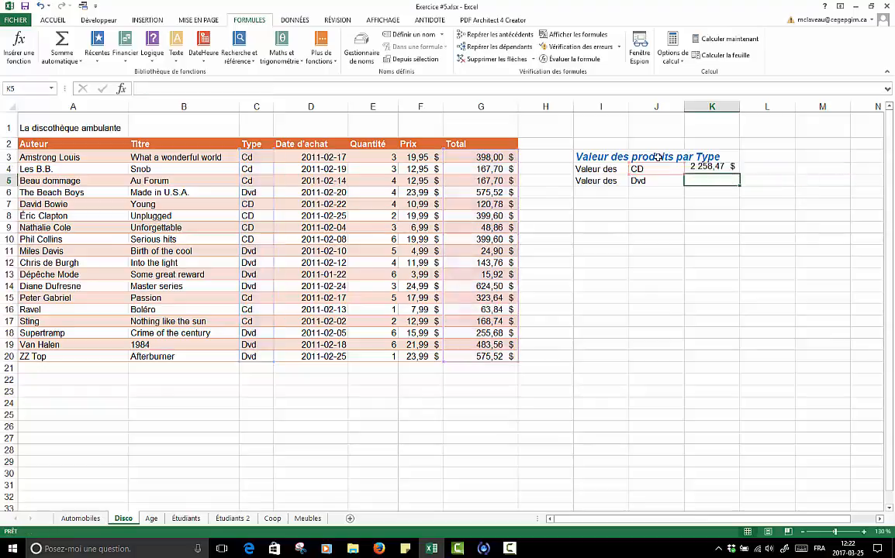
- Fill the K4 formula down to K5 and check the references in the copied formula
{"action": "key", "text": "Up"}
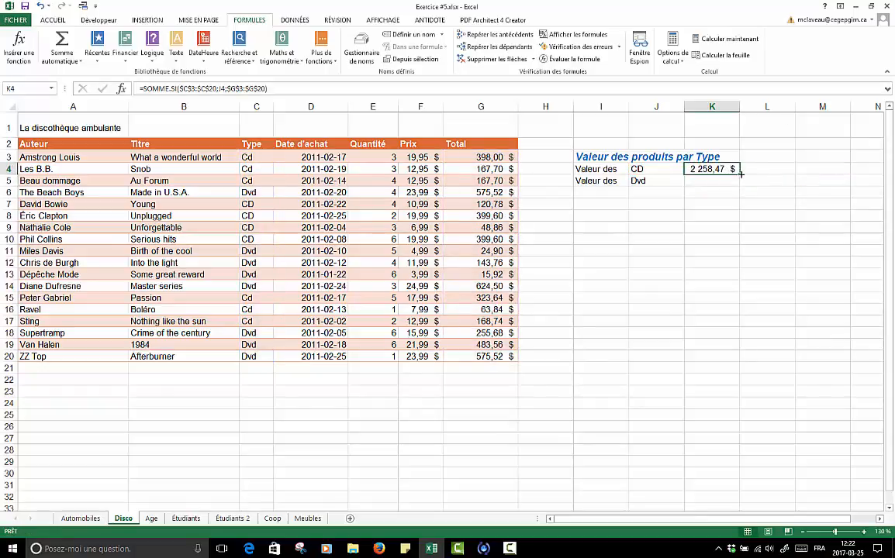
{"action": "left_click_drag", "start_coordinate": [740, 175], "coordinate": [740, 187]}
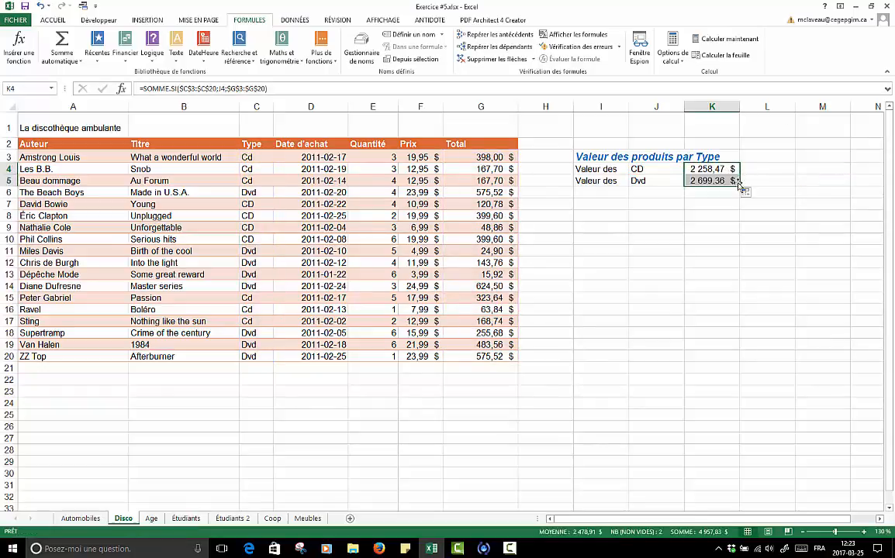
{"action": "double_click", "coordinate": [707, 180]}
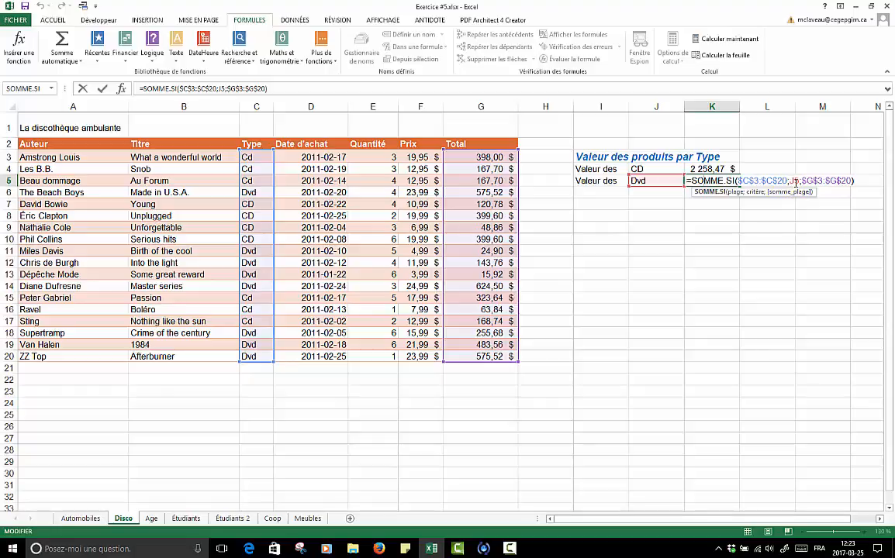
{"action": "left_click_drag", "start_coordinate": [799, 180], "coordinate": [849, 179]}
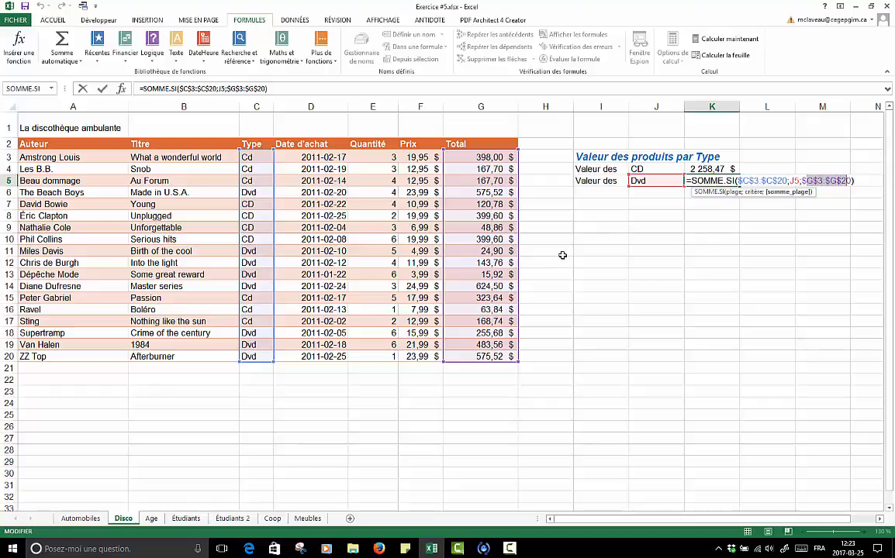
{"action": "key", "text": "Return"}
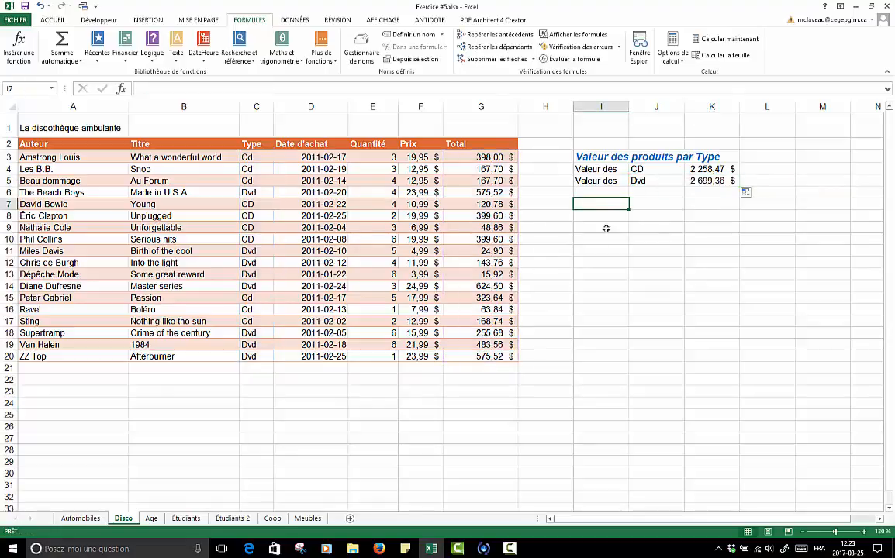
- Review the recently used functions in the Insert Function dialog from cell I8, without inserting one
{"action": "left_click", "coordinate": [588, 206]}
{"action": "left_click", "coordinate": [586, 218]}
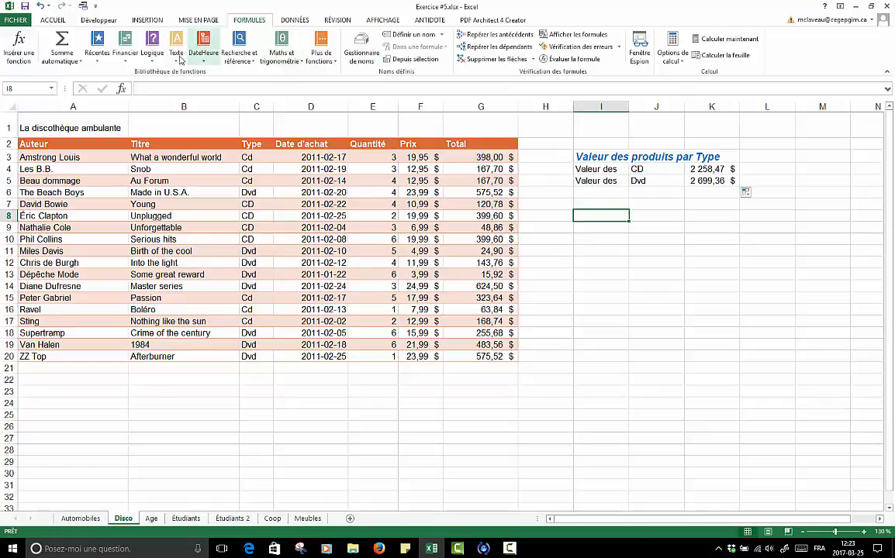
{"action": "left_click", "coordinate": [120, 91]}
{"action": "left_click_drag", "start_coordinate": [707, 207], "coordinate": [651, 248]}
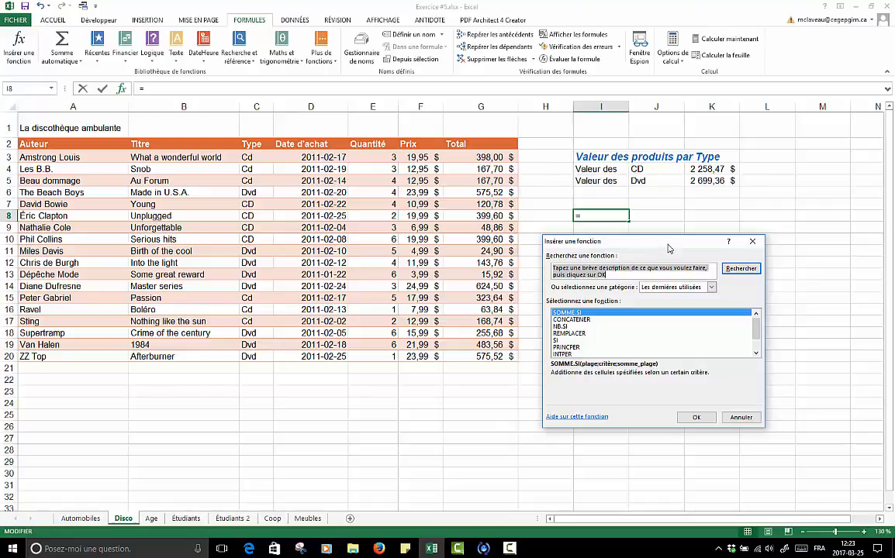
{"action": "left_click", "coordinate": [741, 417]}
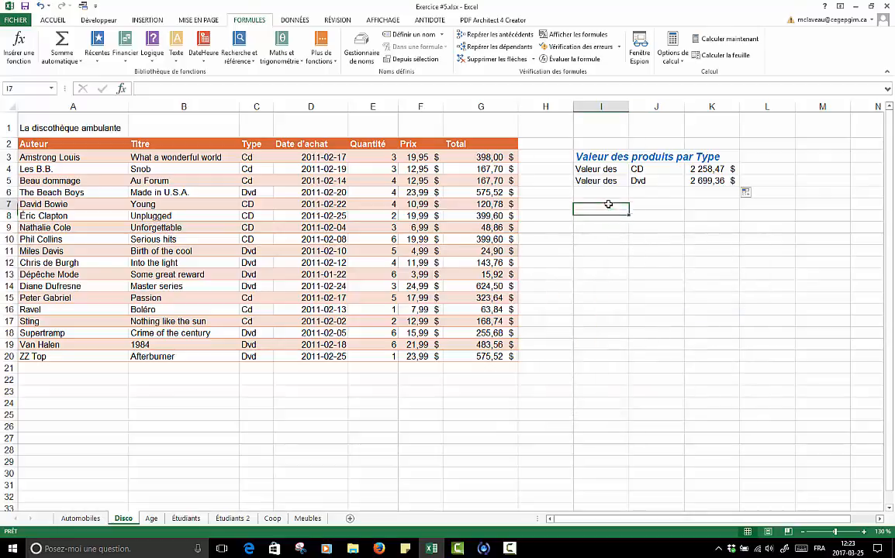
{"action": "left_click_drag", "start_coordinate": [589, 204], "coordinate": [710, 204]}
{"action": "left_click_drag", "start_coordinate": [599, 203], "coordinate": [659, 215]}
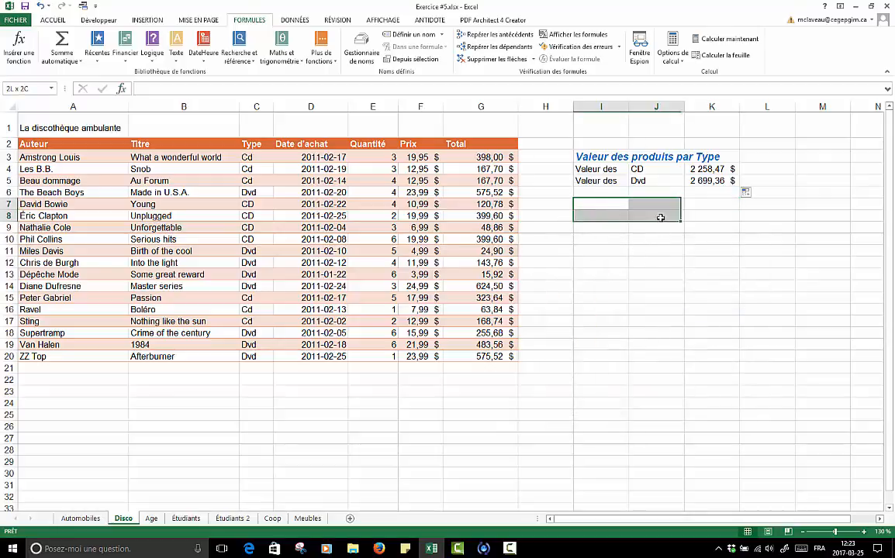